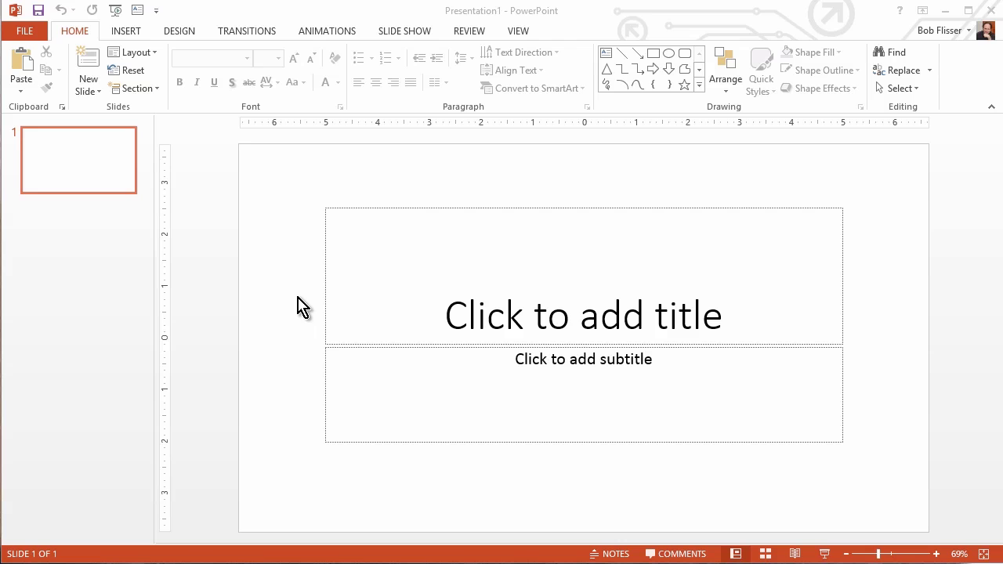
Switch the slide to the Blank layout
left_click(153, 61)
left_click(153, 62)
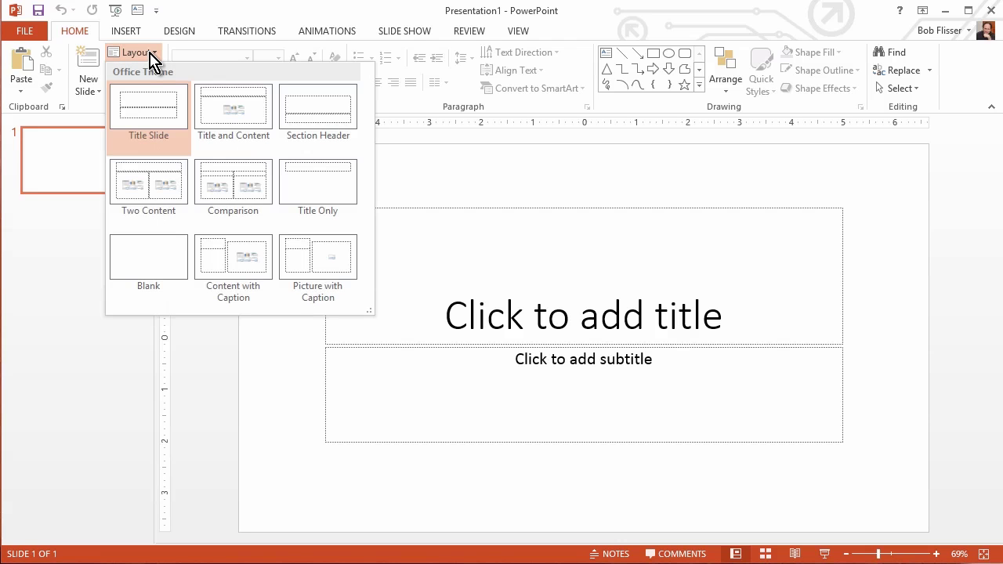
left_click(146, 260)
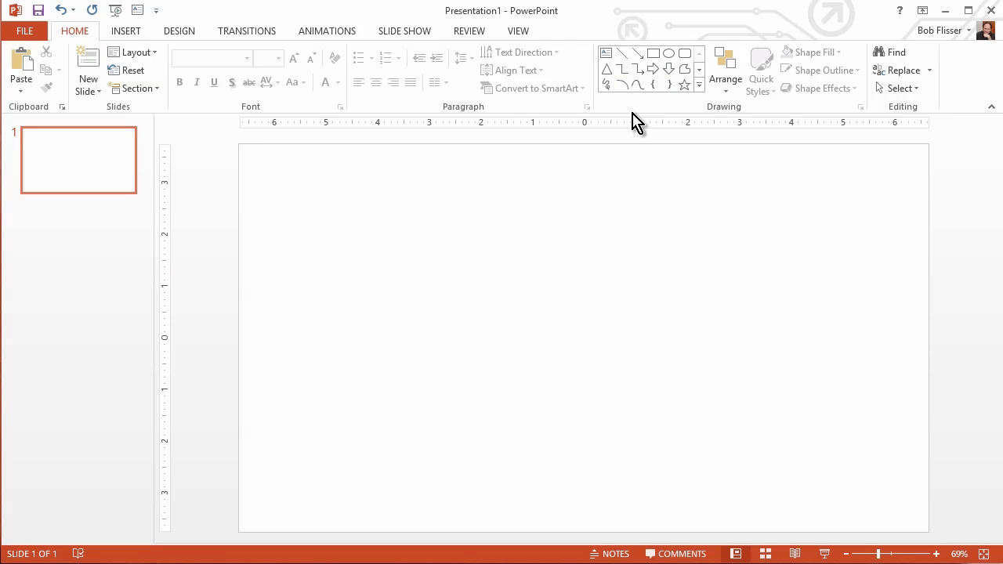
Draw a starburst explosion shape near the slide's upper-left corner
left_click(700, 85)
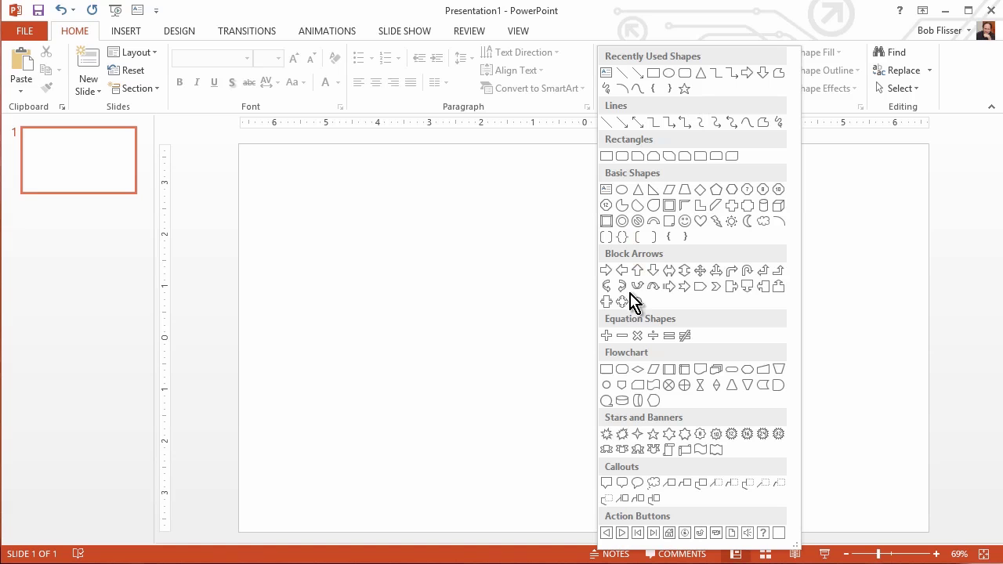
left_click(607, 433)
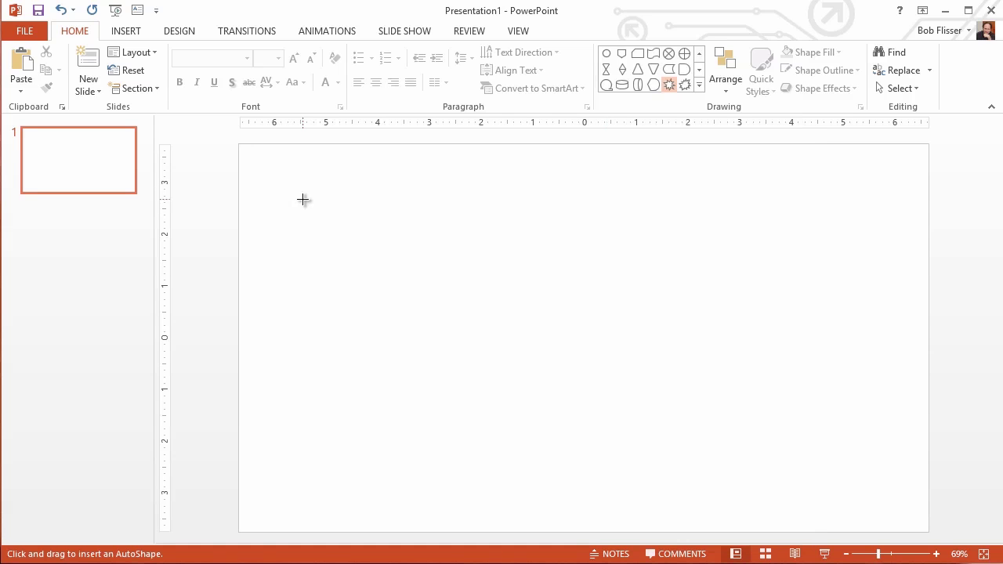
left_click_drag(288, 192, 345, 257)
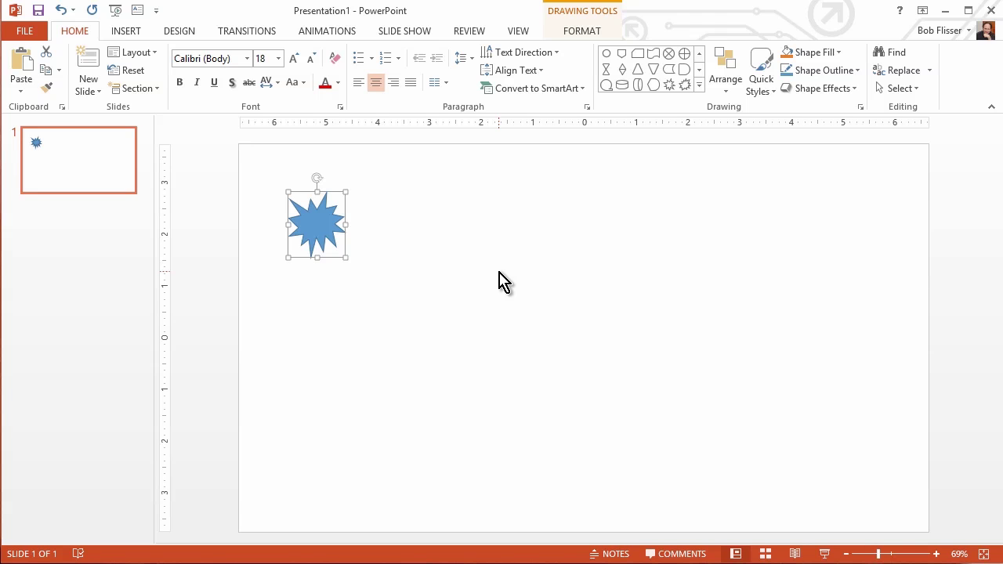
Expand the Animations effects gallery and scroll down to the Motion Paths section
left_click(327, 32)
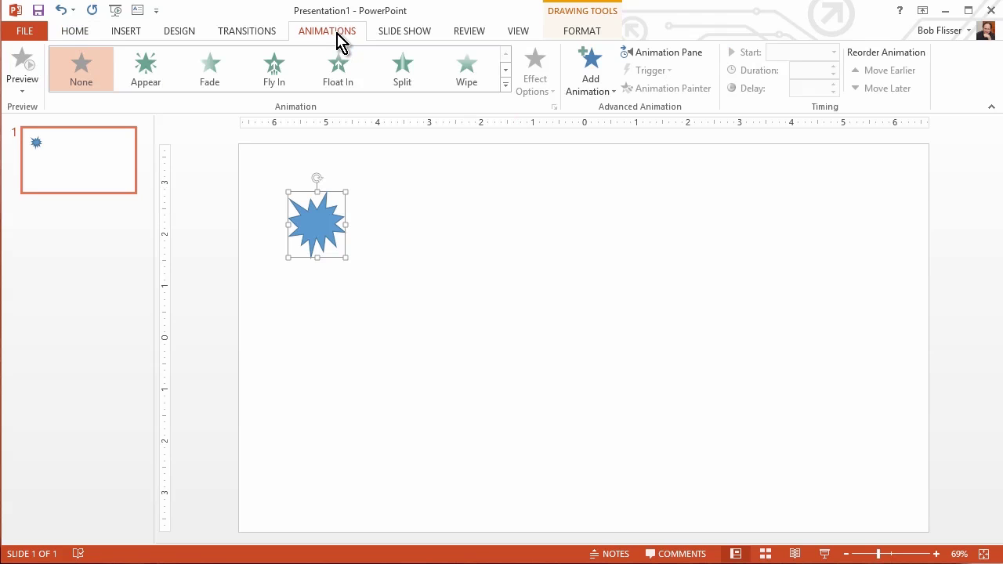
left_click(506, 85)
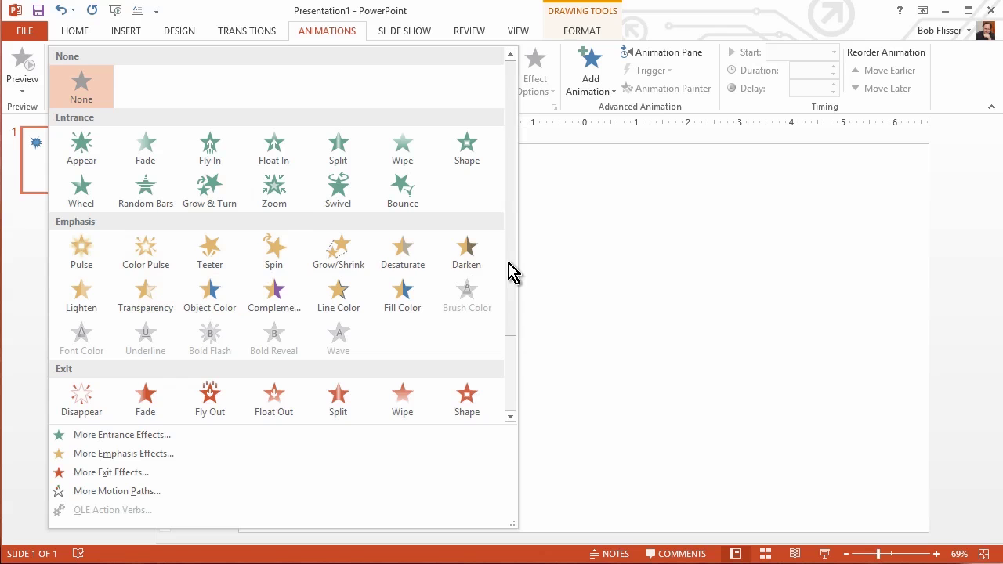
left_click_drag(510, 284, 513, 358)
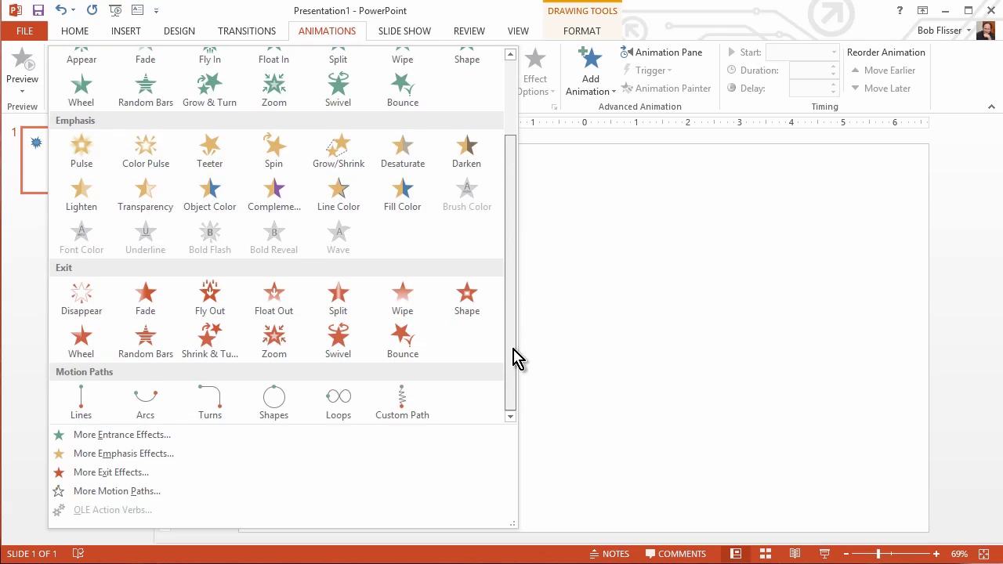
Preview Diamond, Teardrop, Curvy Left and Bounce Right paths, then apply the Funnel path
left_click(181, 492)
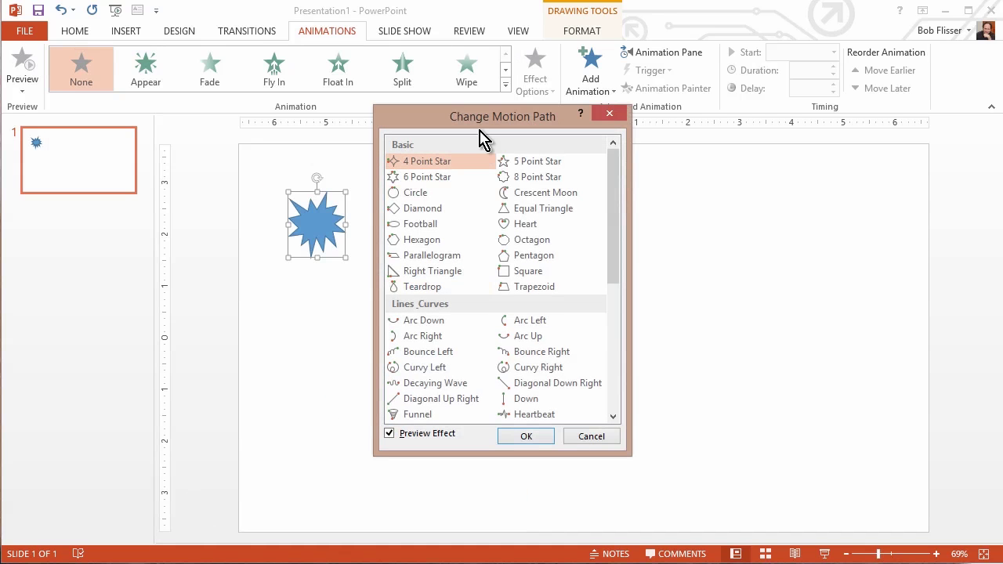
left_click_drag(480, 128, 657, 174)
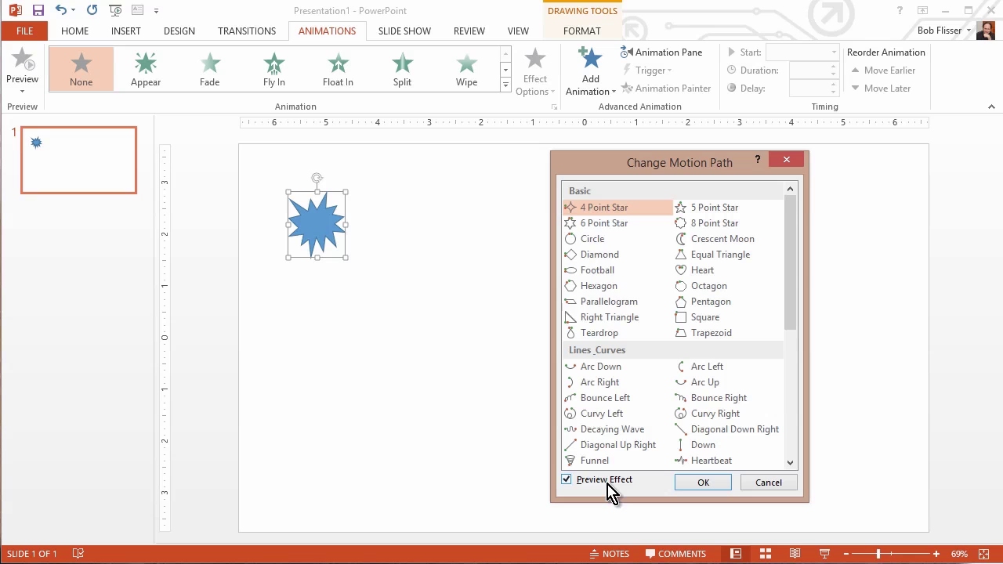
left_click(604, 262)
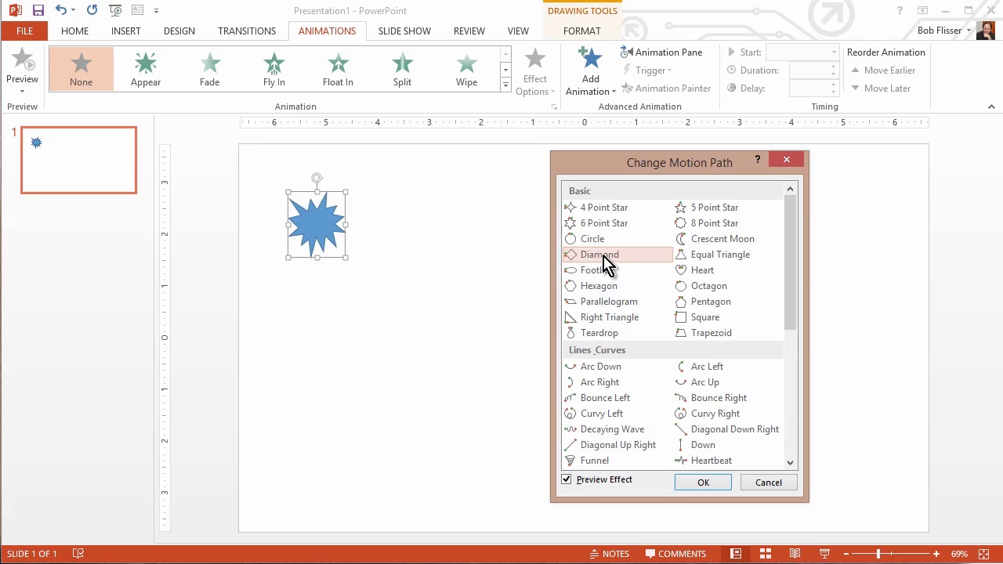
left_click(614, 333)
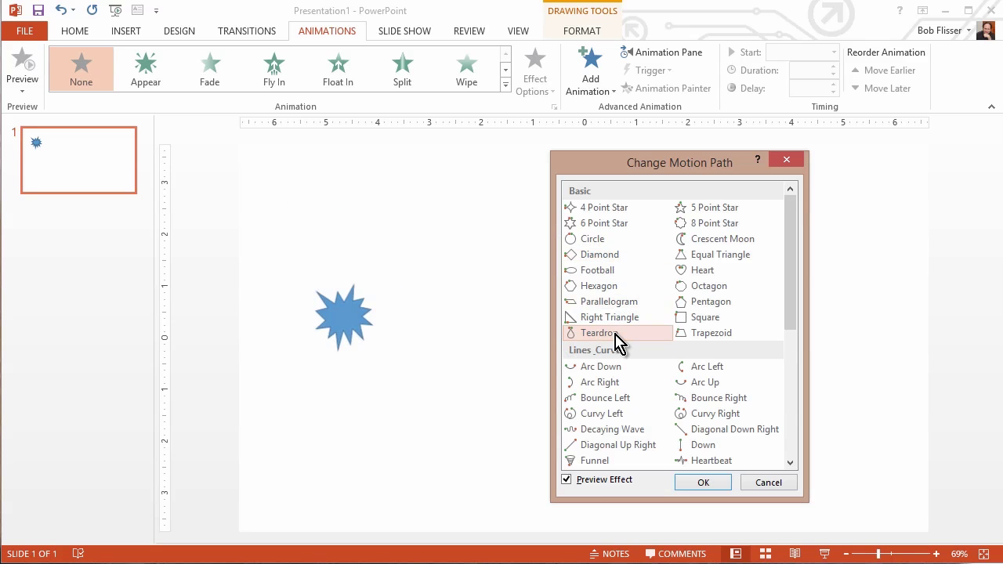
left_click(610, 417)
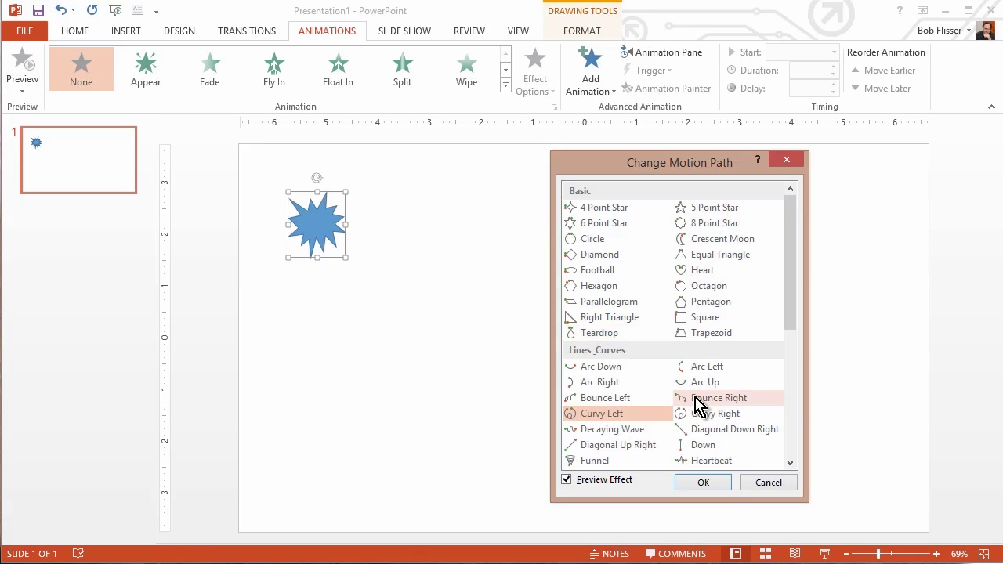
left_click(698, 406)
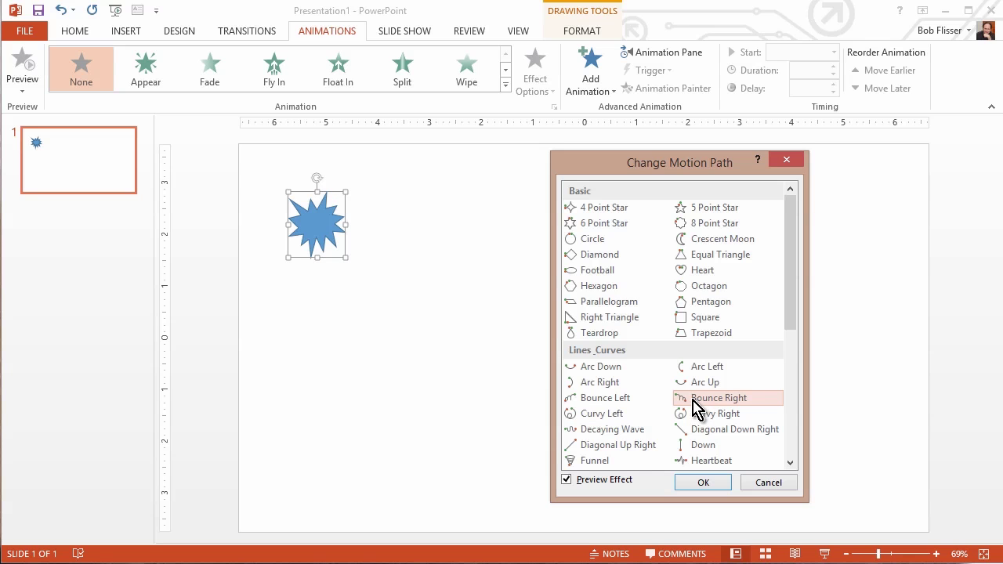
left_click(600, 466)
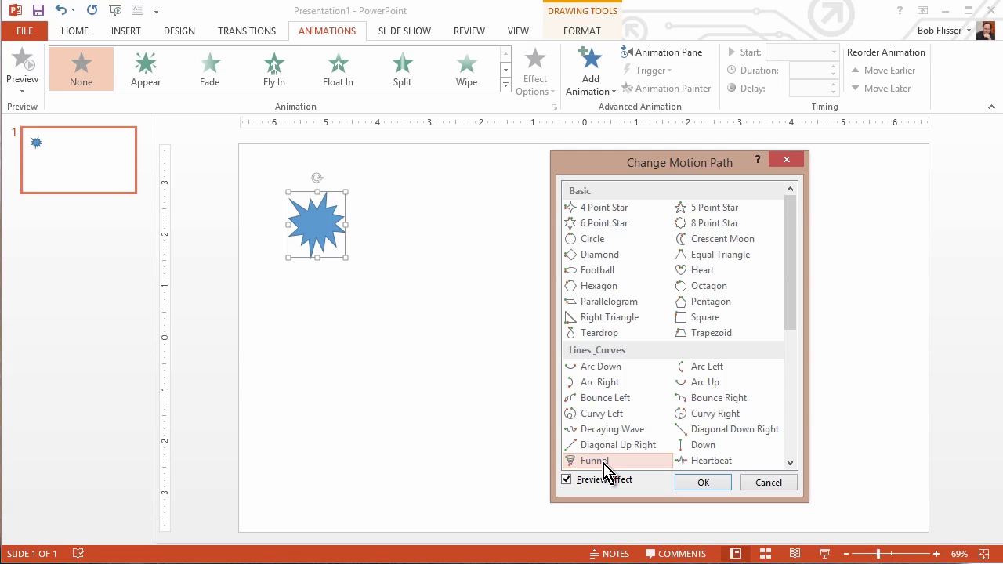
left_click(694, 486)
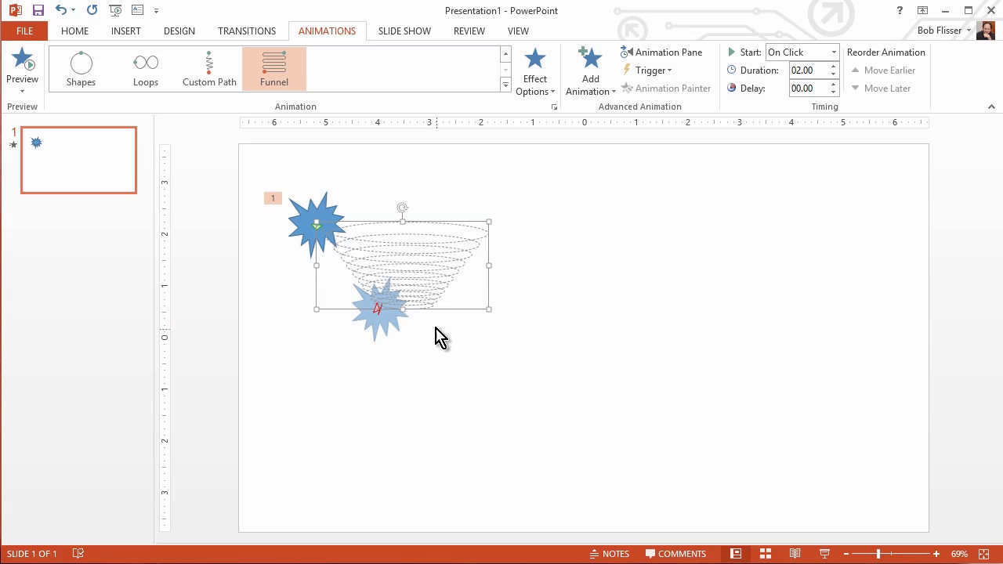
Stretch the Funnel path taller, preview the animation, then delete the path
left_click_drag(402, 305, 399, 440)
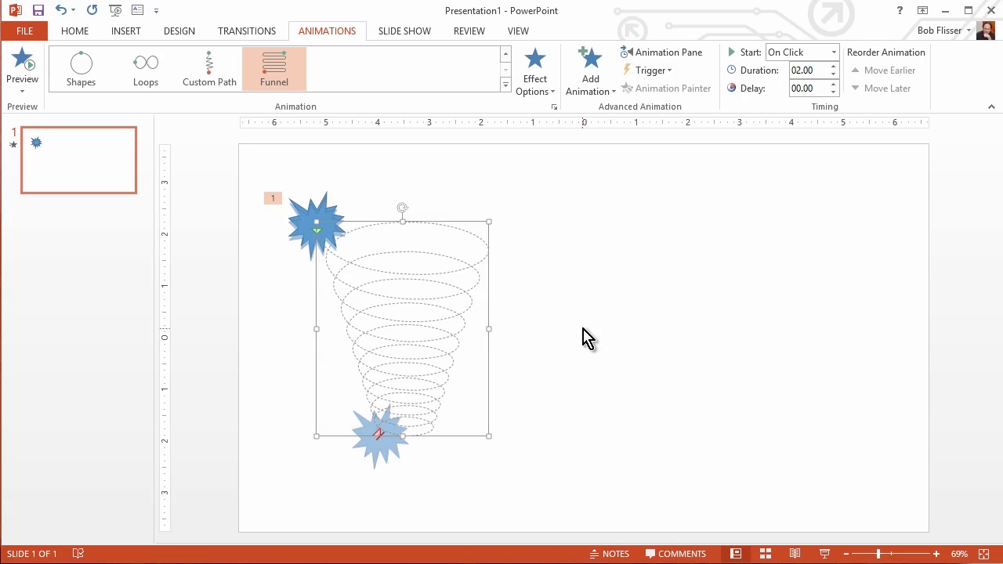
left_click(23, 69)
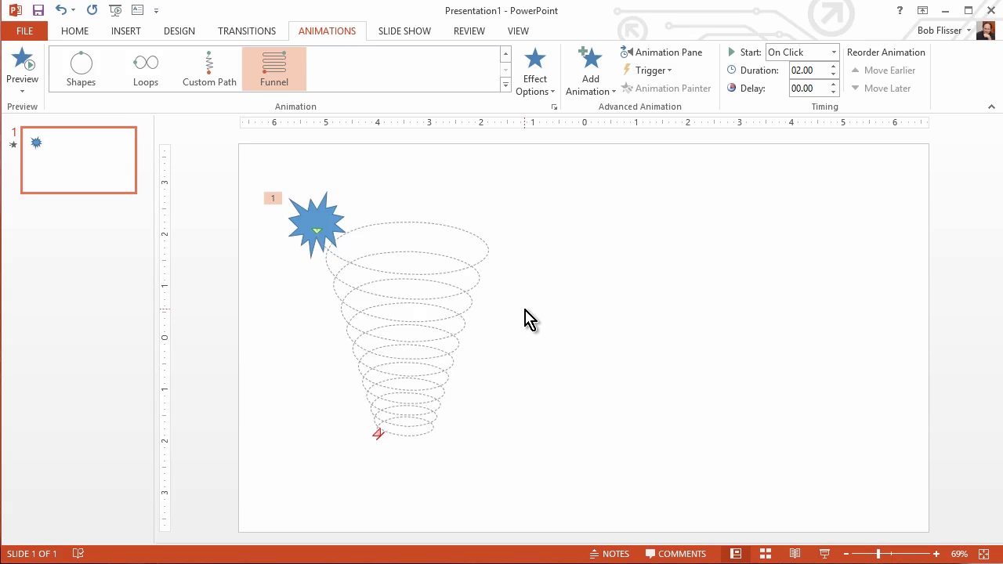
left_click(450, 299)
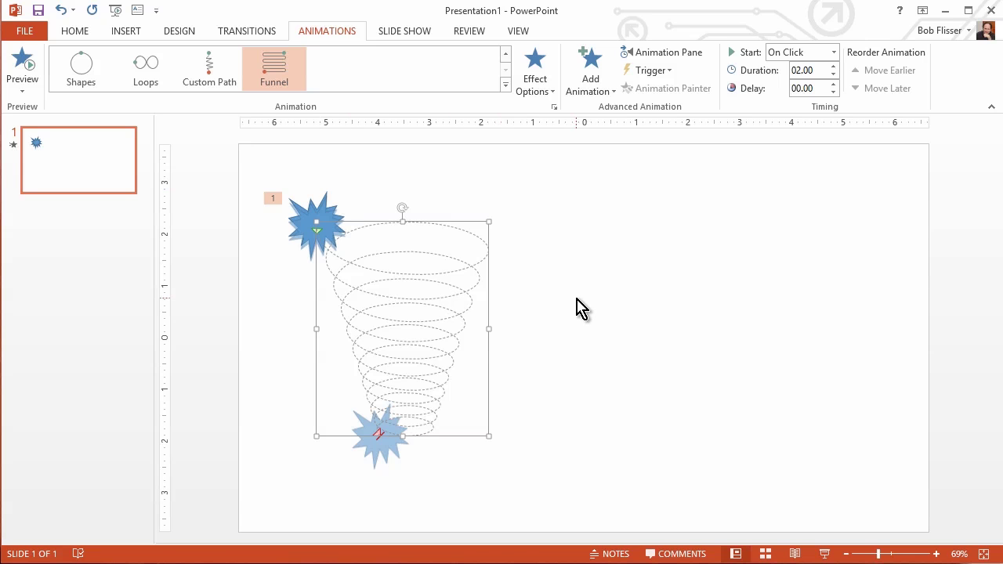
key("Delete")
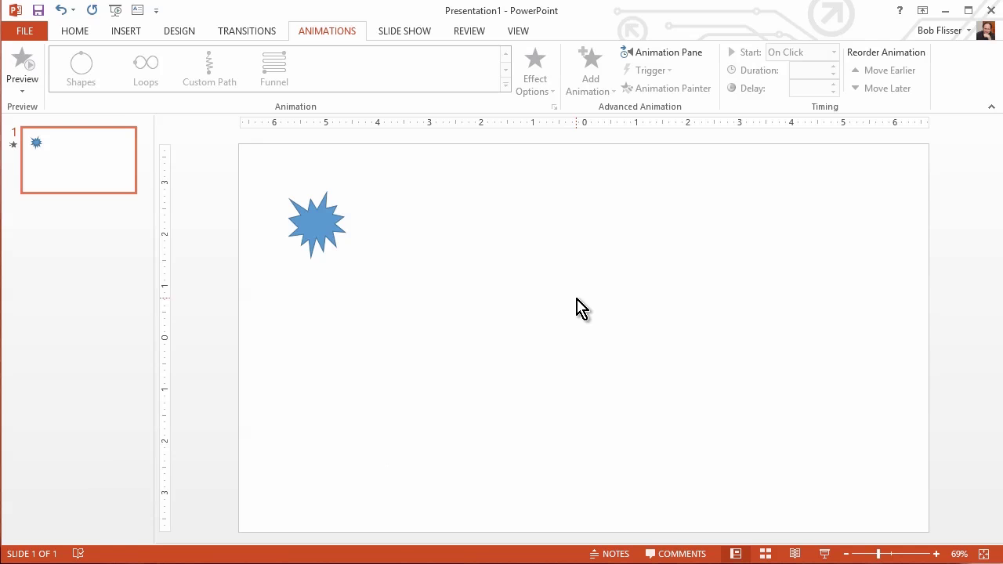
Select the starburst and preview Bounce Right from Add Animation's More Motion Paths list
left_click(326, 227)
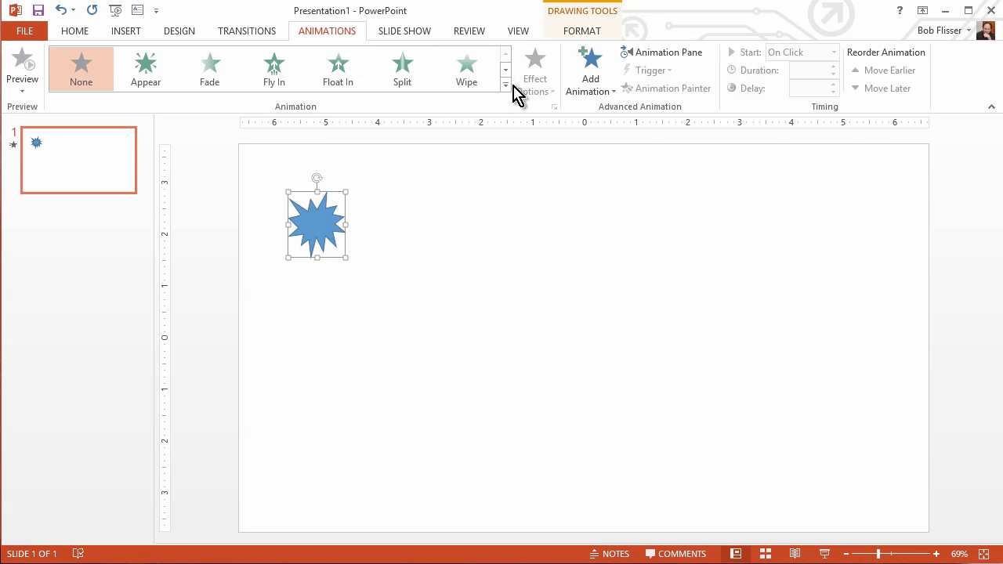
left_click(596, 91)
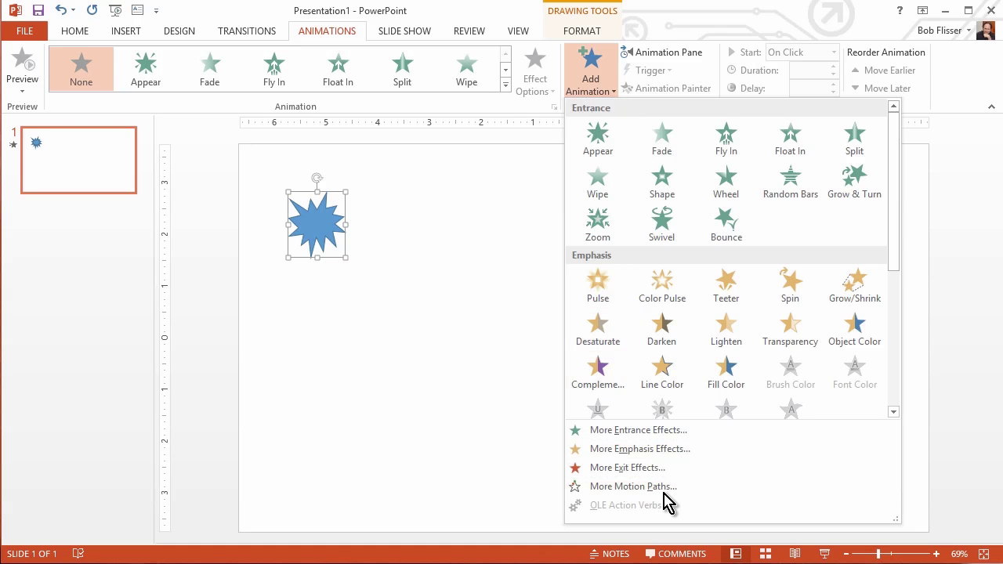
left_click(633, 487)
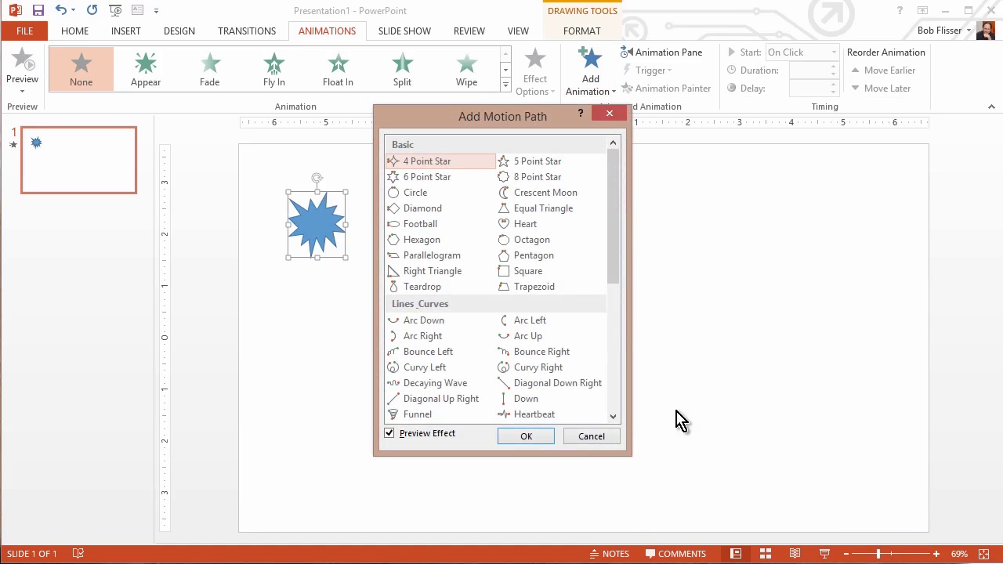
left_click_drag(568, 115, 808, 152)
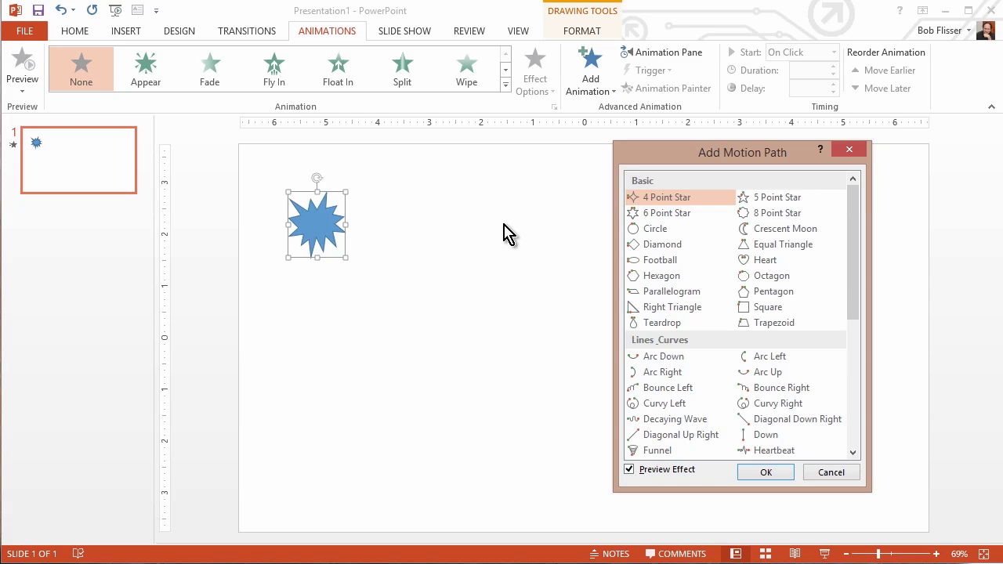
left_click(778, 392)
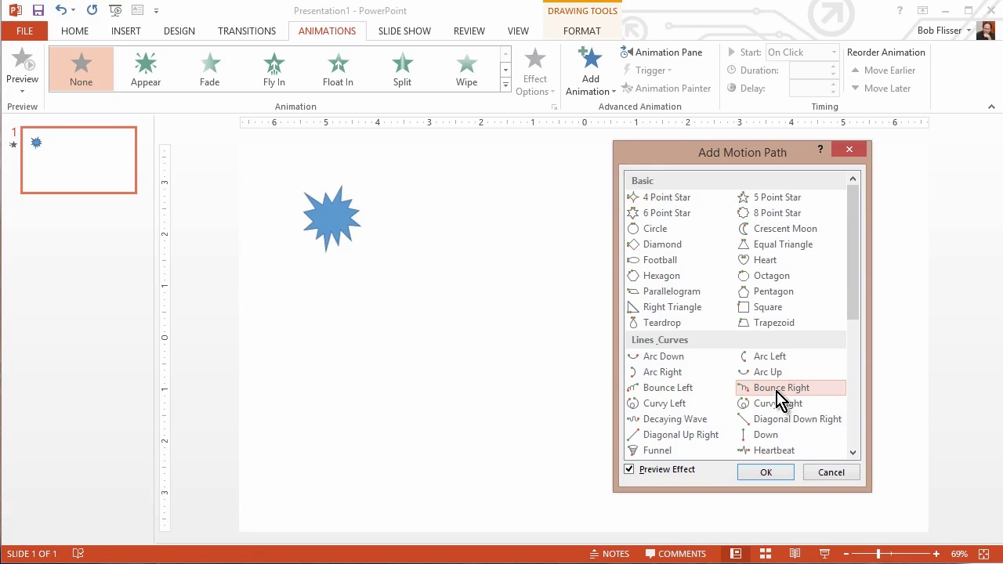
Apply Bounce Right, drag its end farther down and right, then deselect the star
left_click(768, 474)
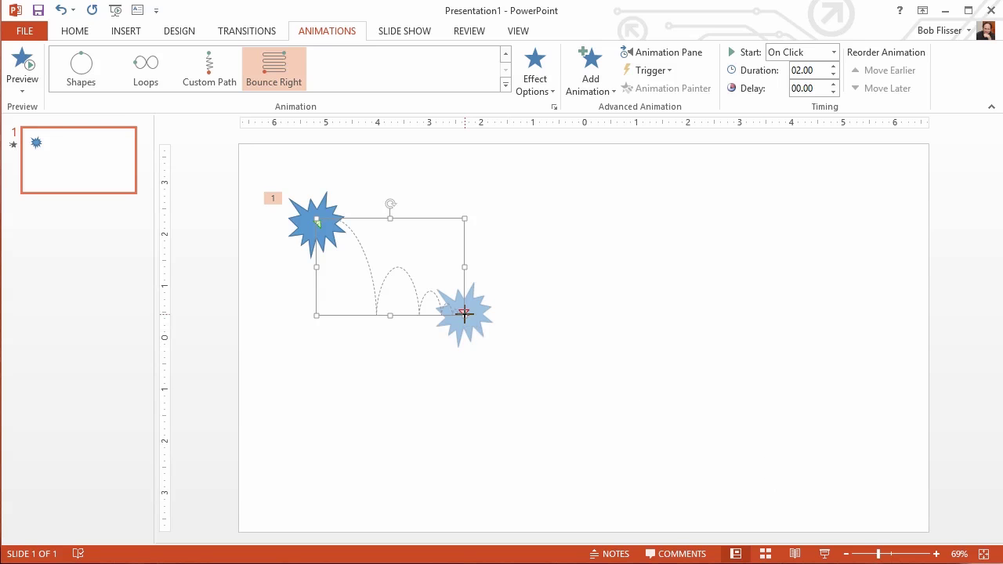
left_click_drag(465, 315, 599, 425)
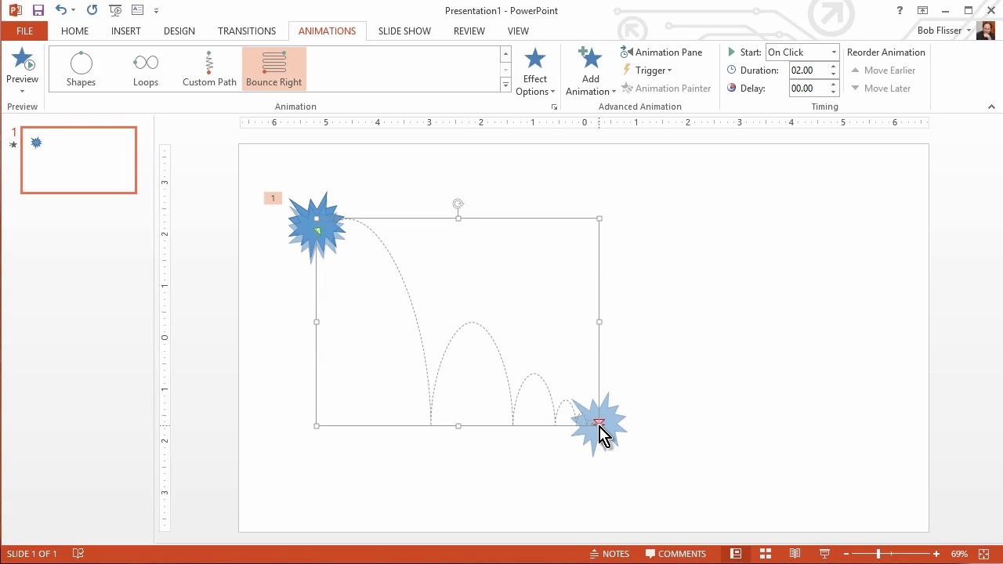
left_click(496, 359)
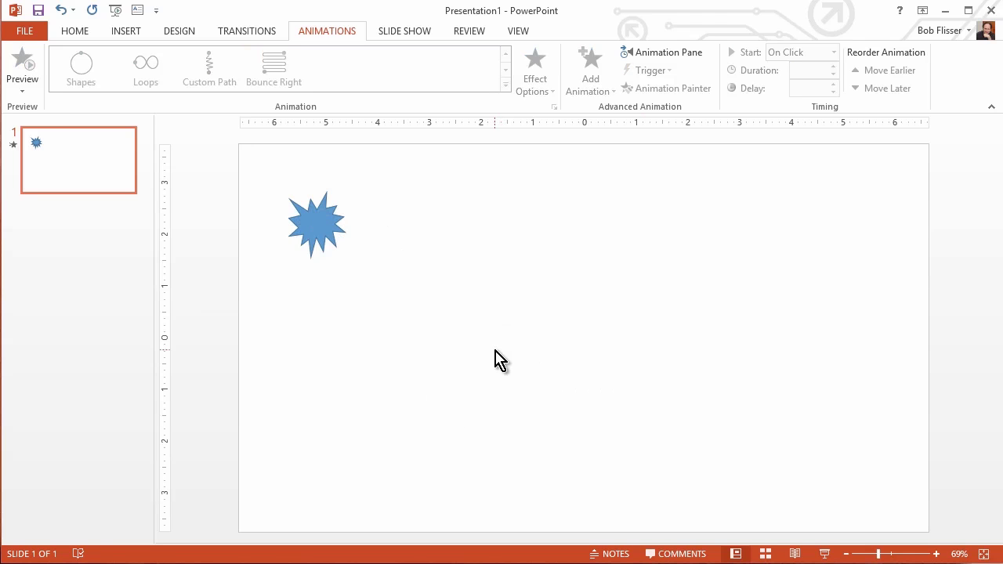
Select the starburst and choose Custom Path from the gallery's Motion Paths
left_click(323, 225)
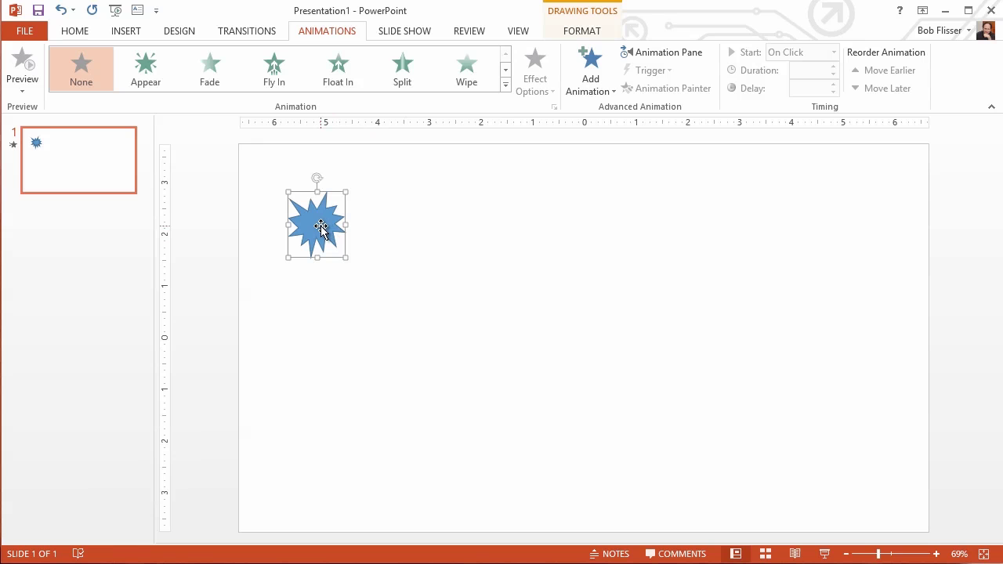
left_click(506, 85)
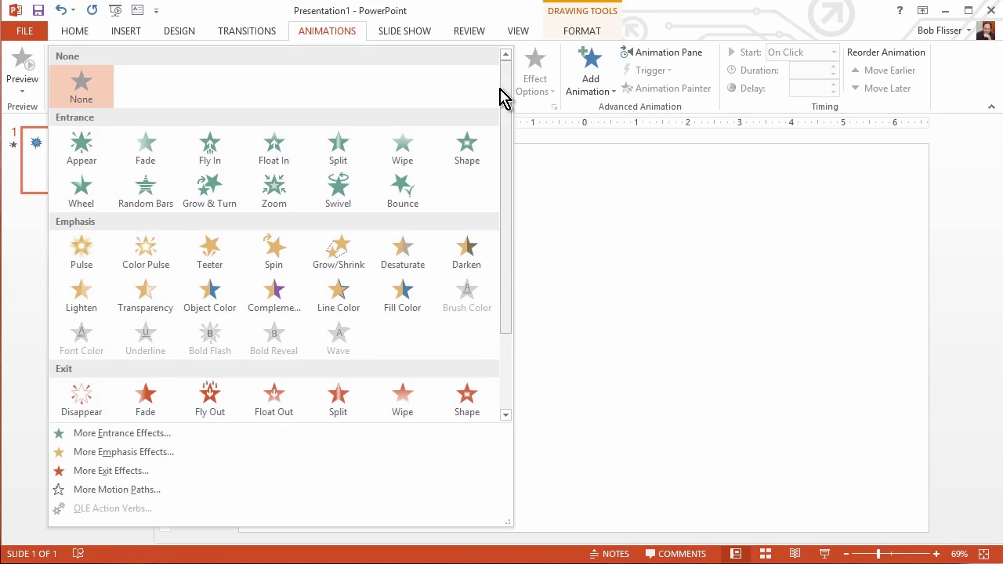
scroll(507, 118, "down", 3)
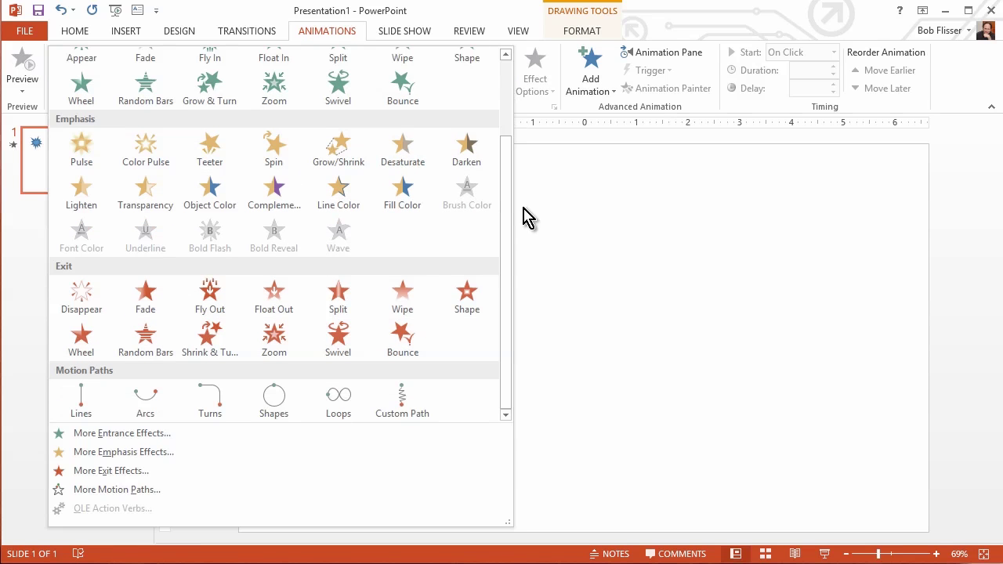
left_click(402, 403)
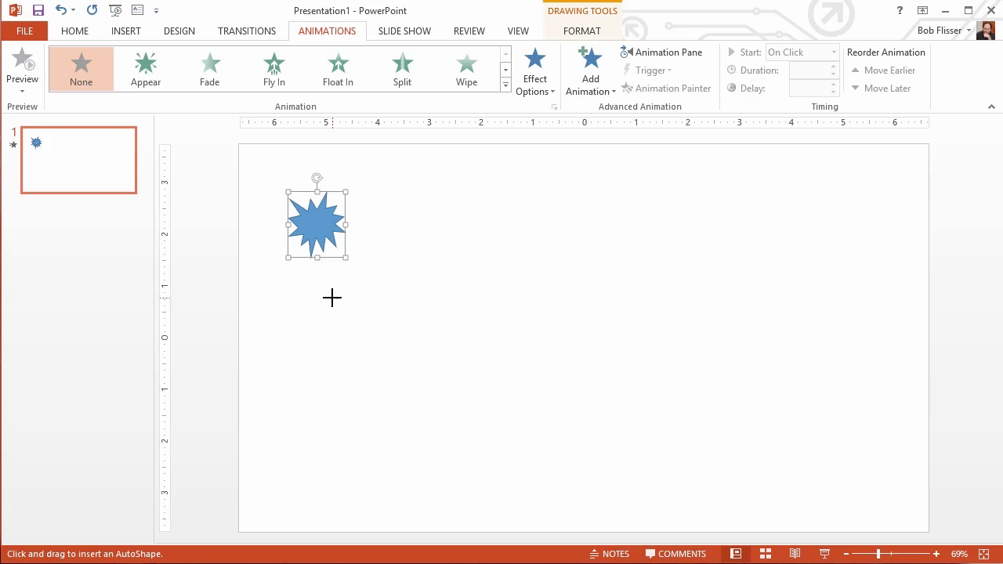
Draw a trial zigzag custom path across the slide, delete it, and reselect the starburst
left_click_drag(333, 298, 435, 412)
left_click(435, 412)
left_click(510, 302)
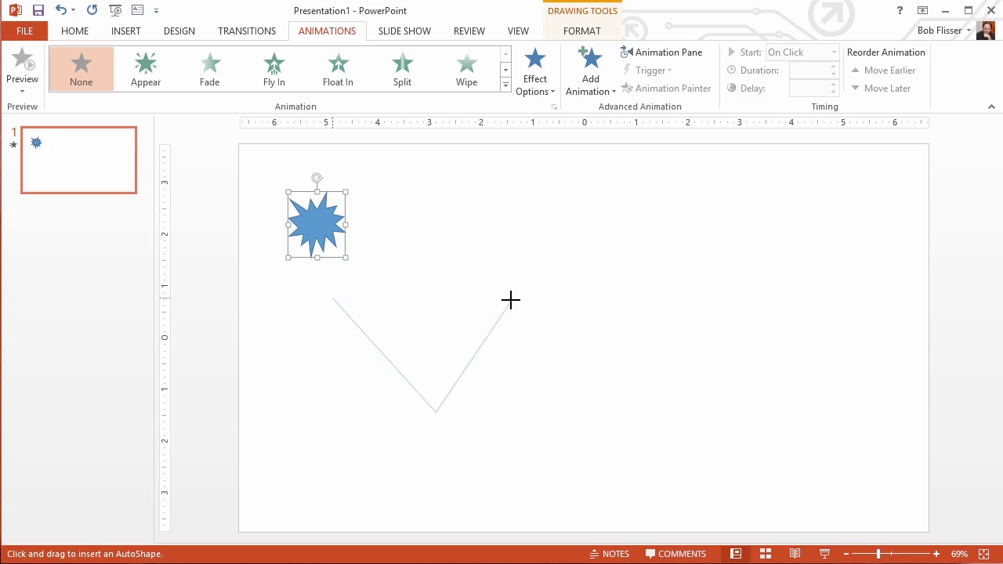
left_click(605, 371)
left_click(687, 264)
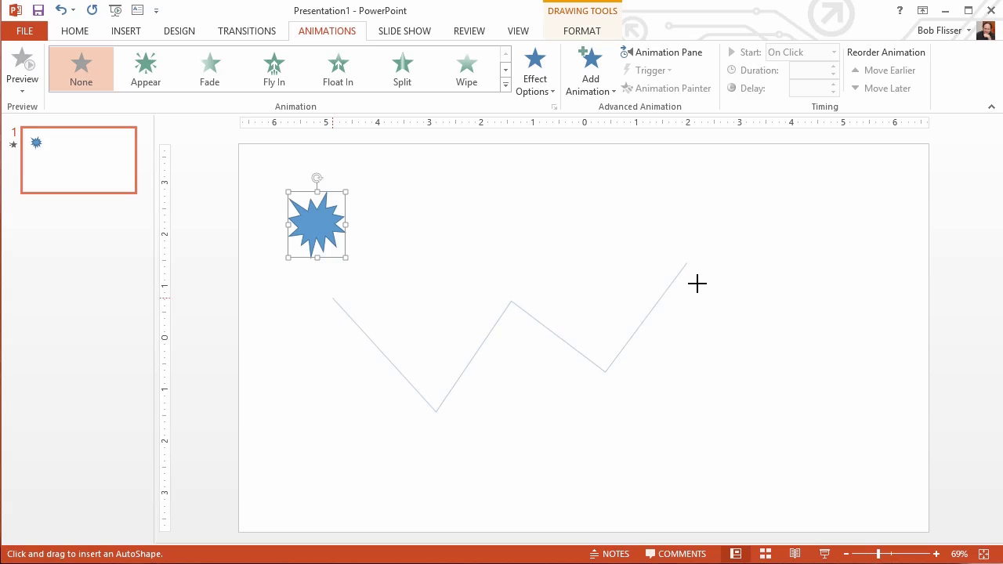
double_click(770, 359)
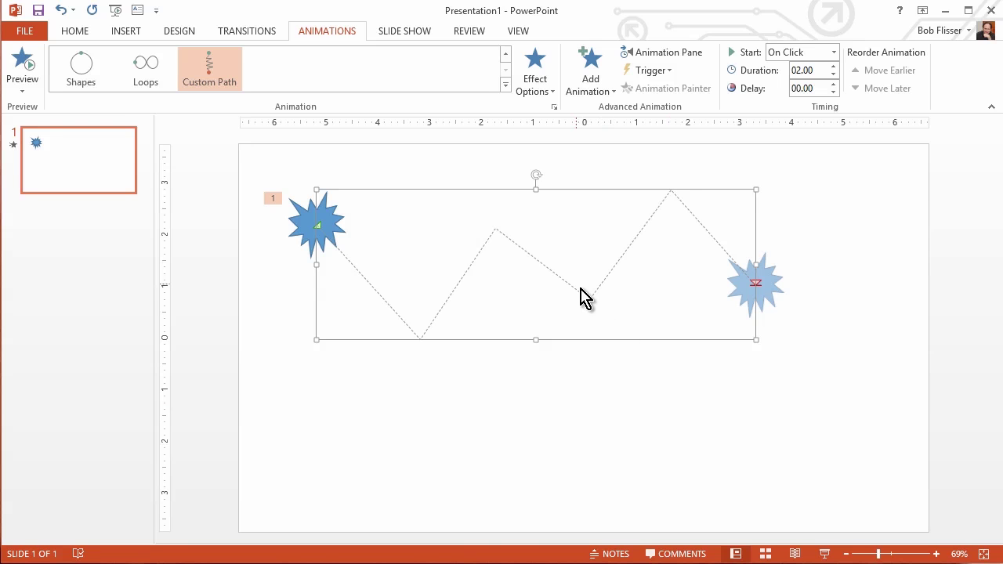
key("Delete")
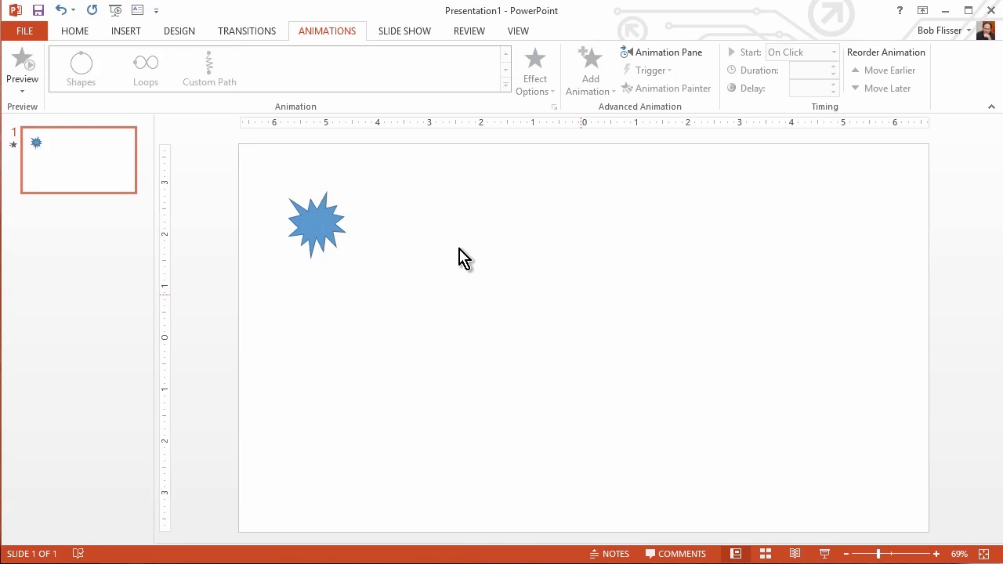
left_click(334, 229)
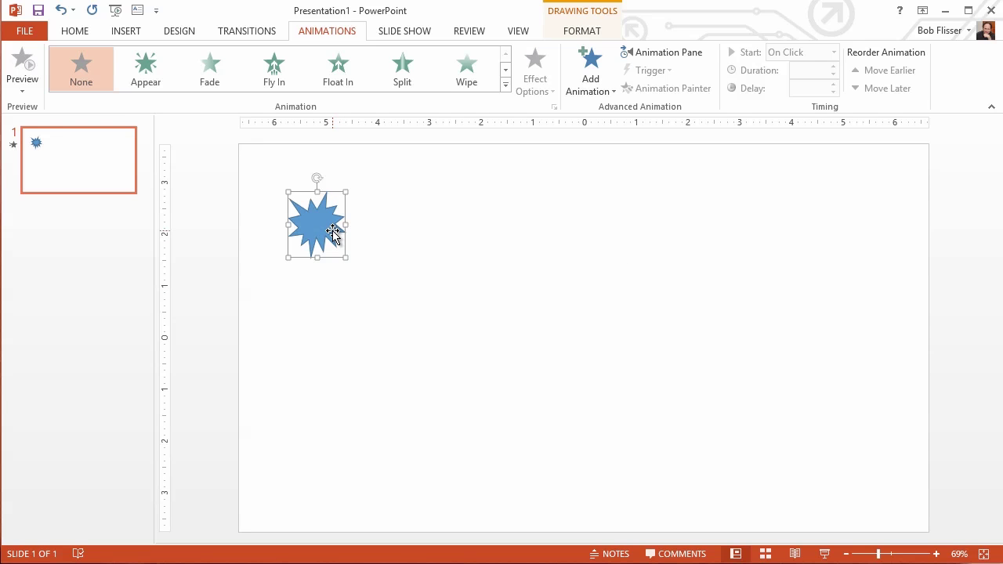
Pick Custom Path again from the animation gallery's Motion Paths section
left_click(506, 92)
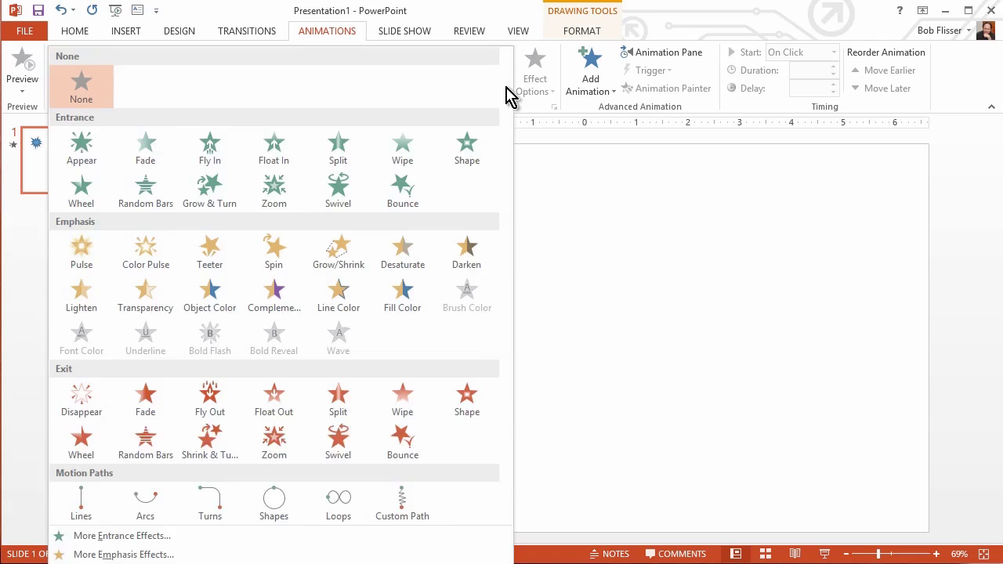
left_click_drag(510, 94, 514, 212)
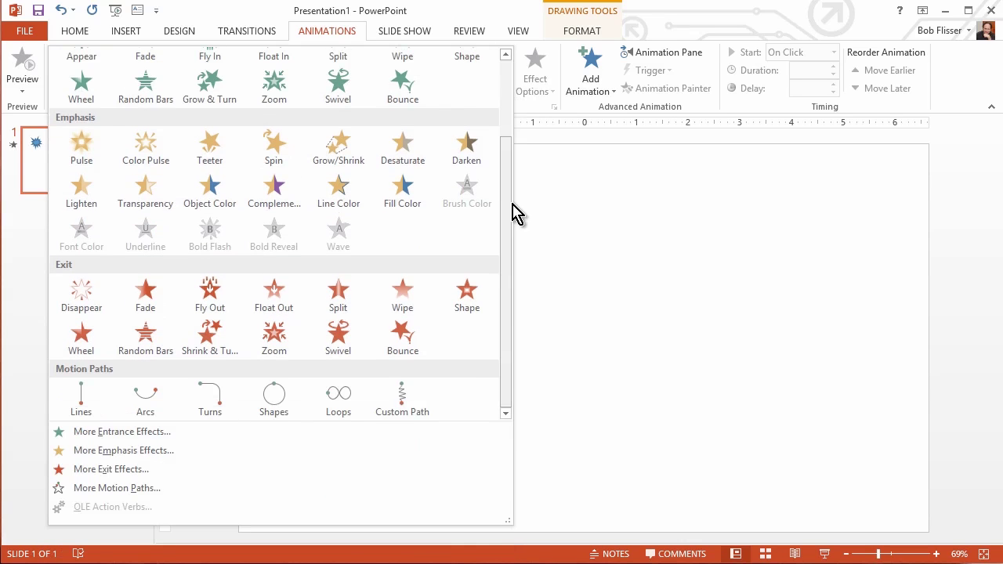
left_click(409, 411)
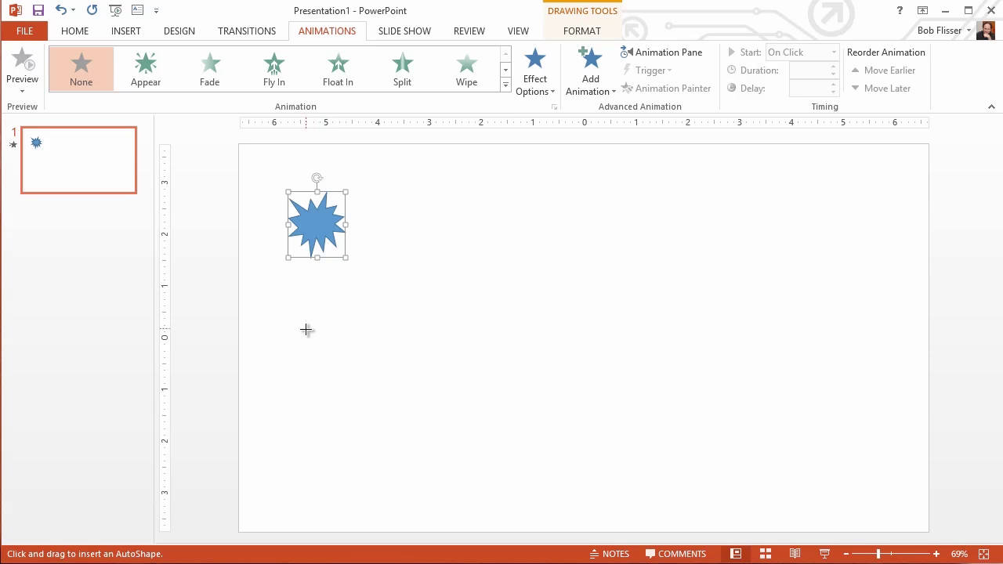
Draw a freehand wavy path from left to right across the slide, then drag it lower
mouse_move(293, 392)
left_mouse_down()
mouse_move(311, 328)
mouse_move(363, 321)
mouse_move(401, 379)
mouse_move(448, 405)
mouse_move(503, 340)
mouse_move(557, 306)
mouse_move(593, 363)
mouse_move(650, 402)
mouse_move(699, 310)
mouse_move(743, 330)
mouse_move(769, 391)
mouse_move(827, 383)
mouse_move(844, 295)
left_mouse_up()
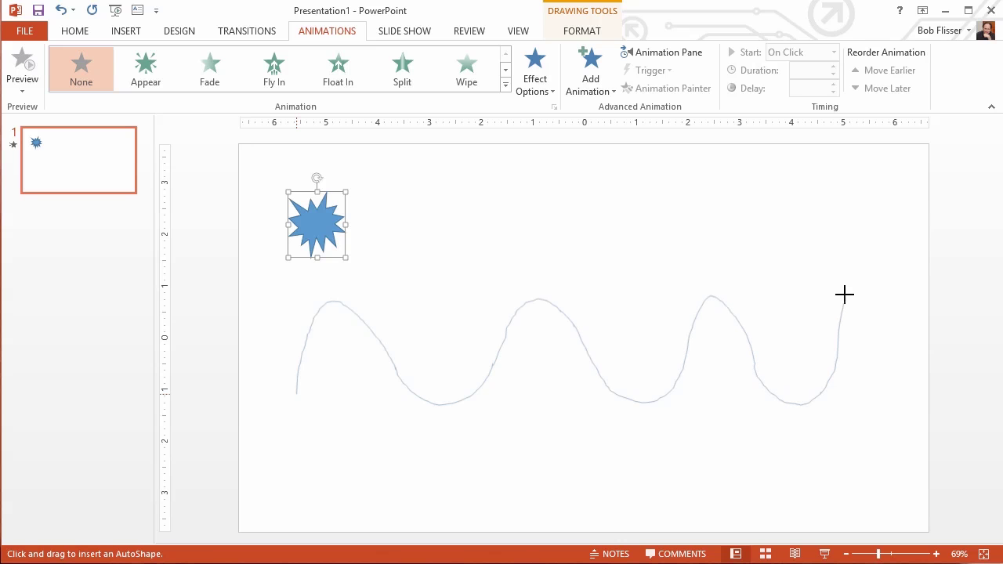
left_click_drag(844, 294, 845, 295)
double_click(844, 294)
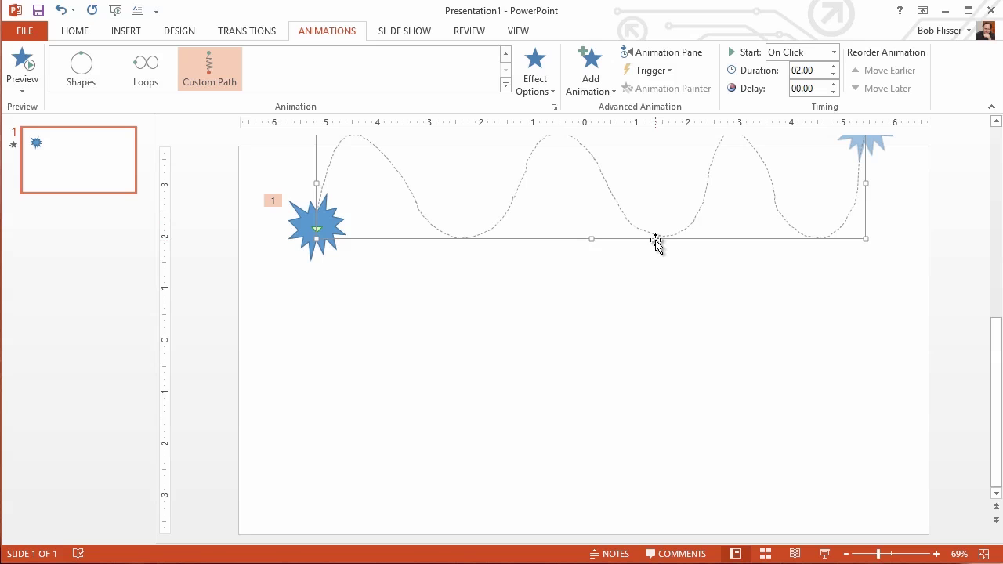
left_click_drag(653, 238, 657, 394)
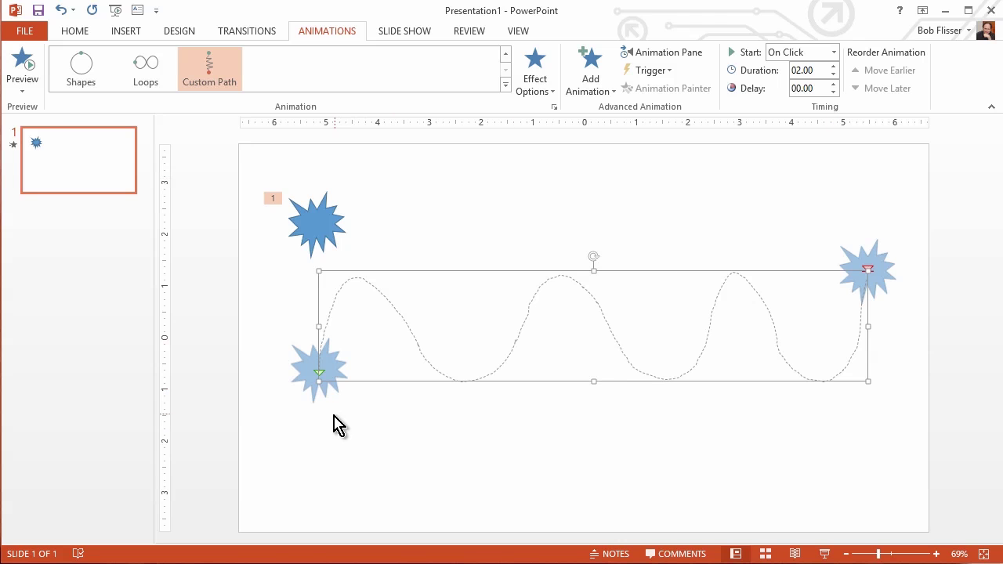
Preview the starburst's animation, then reverse the wavy motion path's direction
left_click(23, 63)
right_click(526, 323)
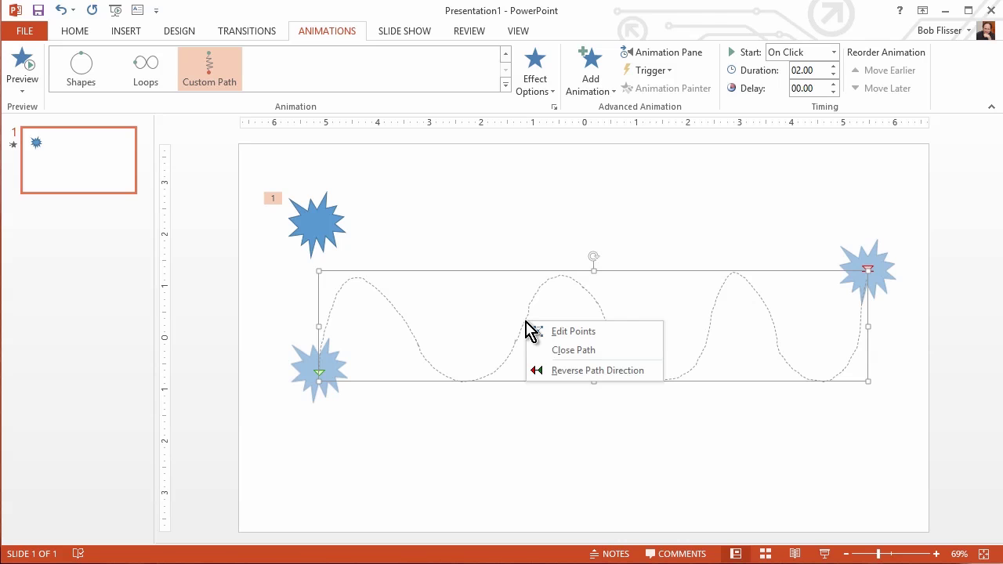
left_click(596, 374)
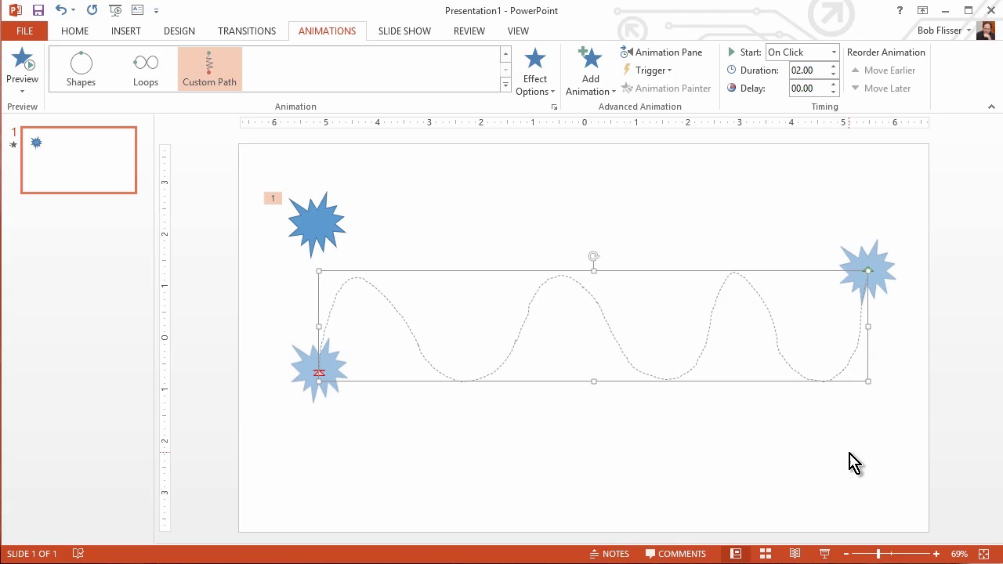
right_click(527, 315)
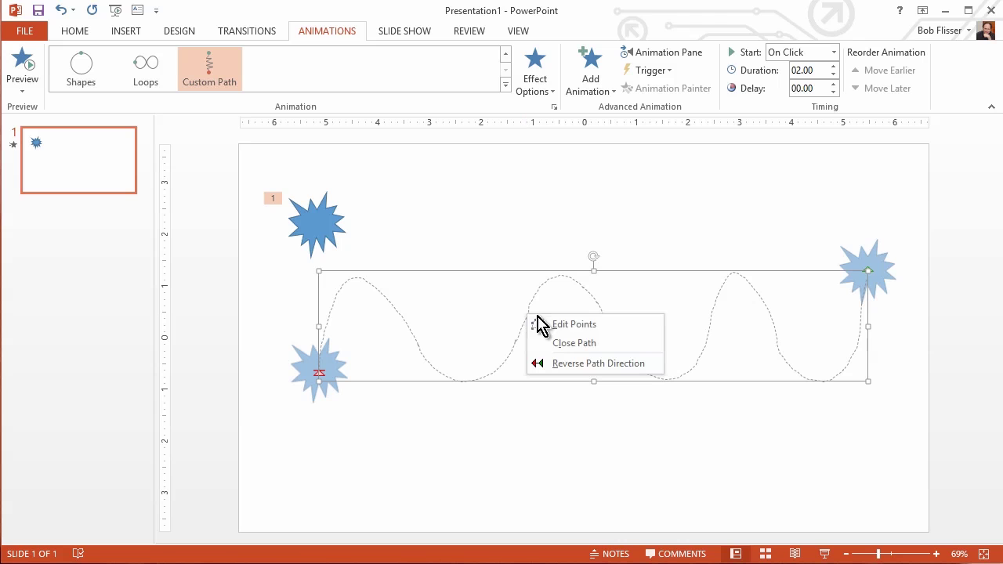
Show the path's edit points, zoom in on the first crest, and bend a point up-left into a hook
left_click(625, 330)
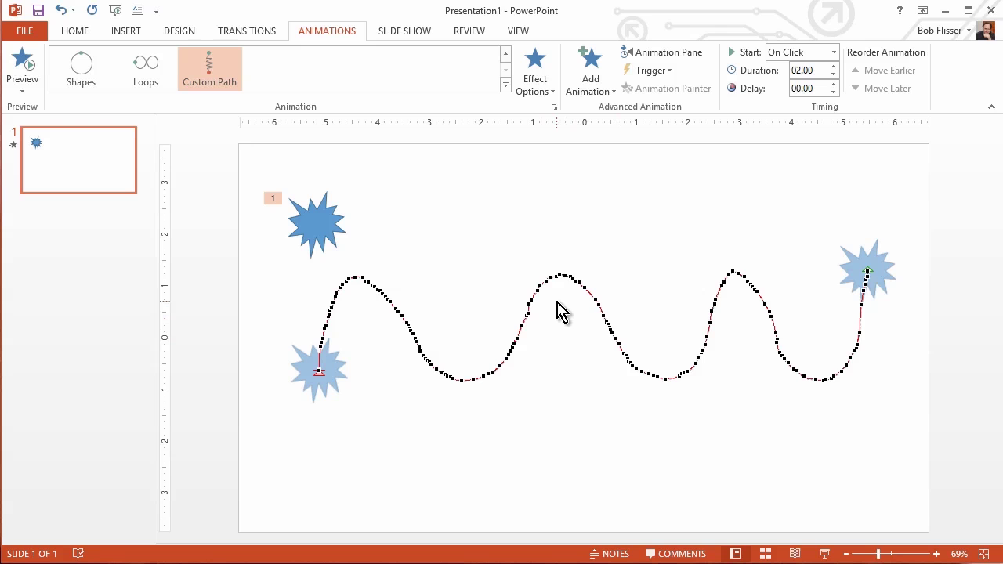
scroll(561, 311, "up", 8)
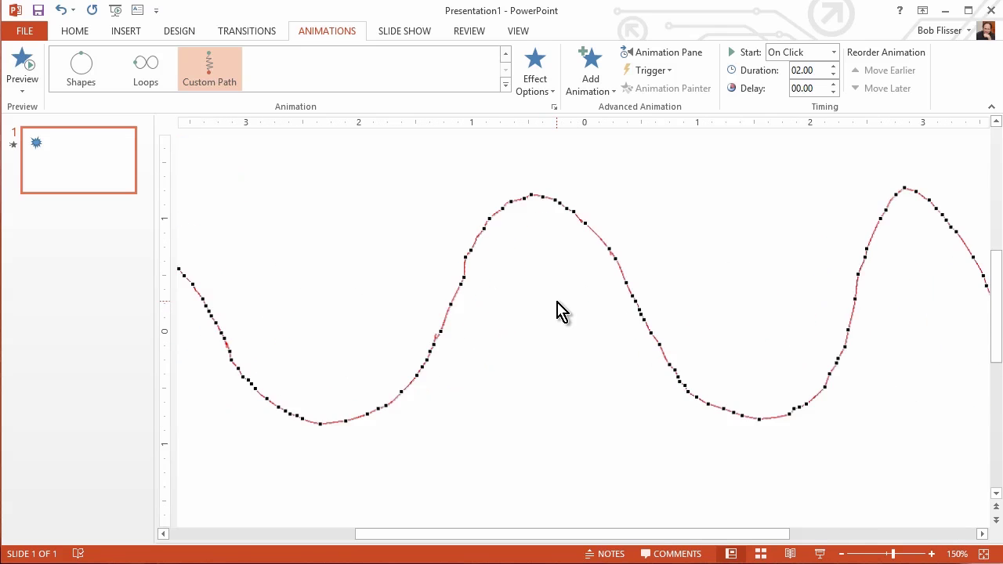
key("ctrl")
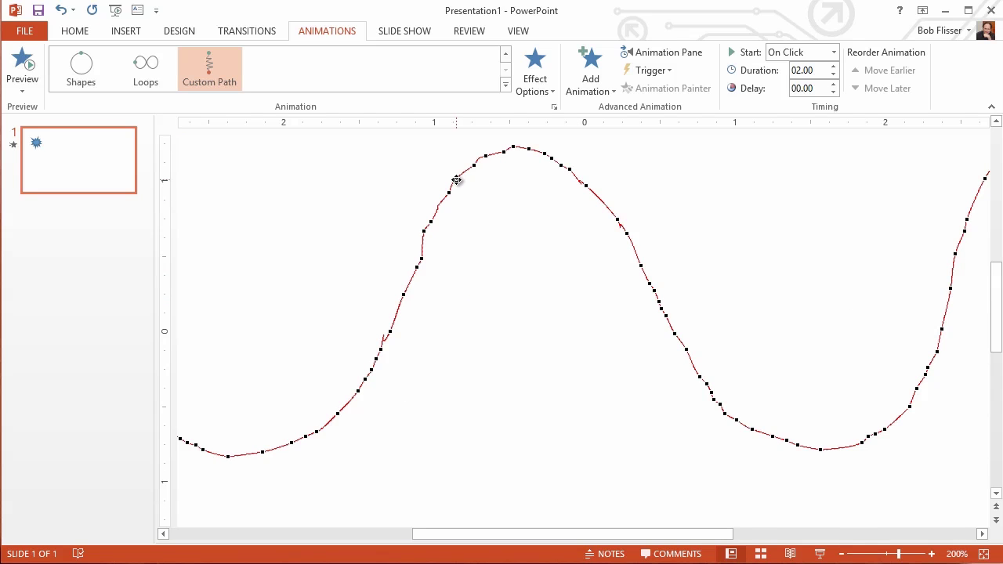
left_click_drag(457, 180, 403, 180)
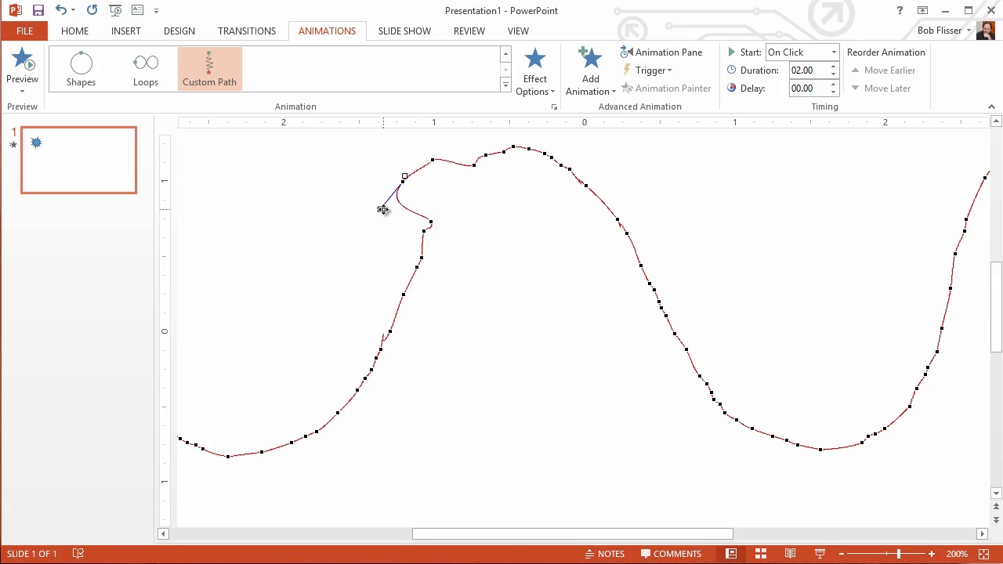
left_click_drag(406, 175, 408, 143)
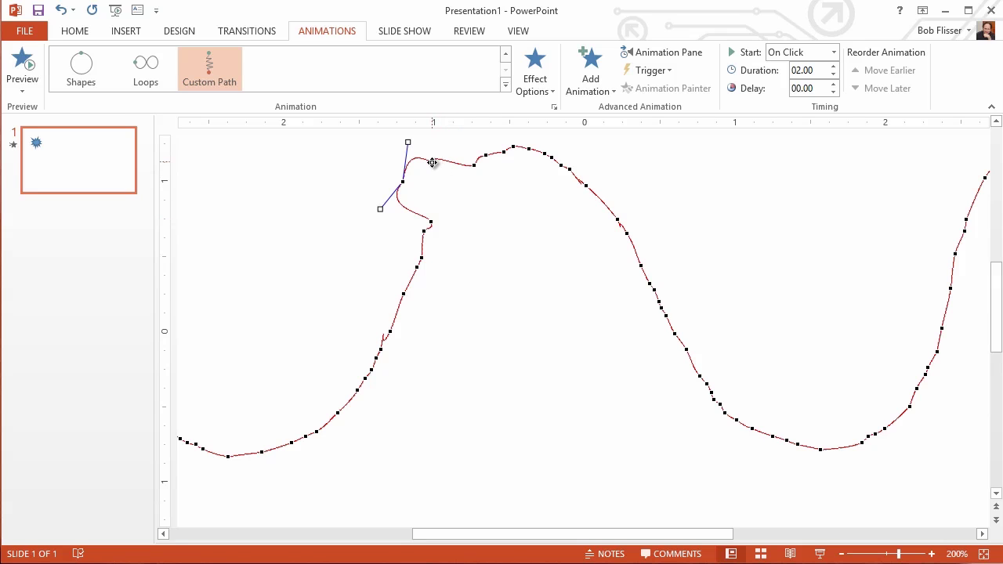
Delete four extra edit points along the first crest, removing a stray point added by mistake
right_click(433, 162)
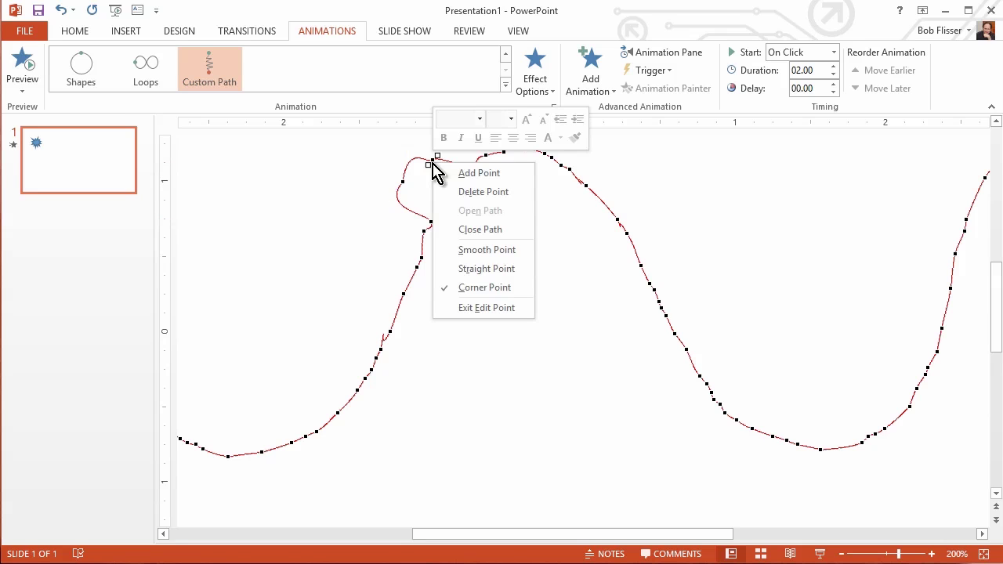
left_click(470, 199)
right_click(476, 164)
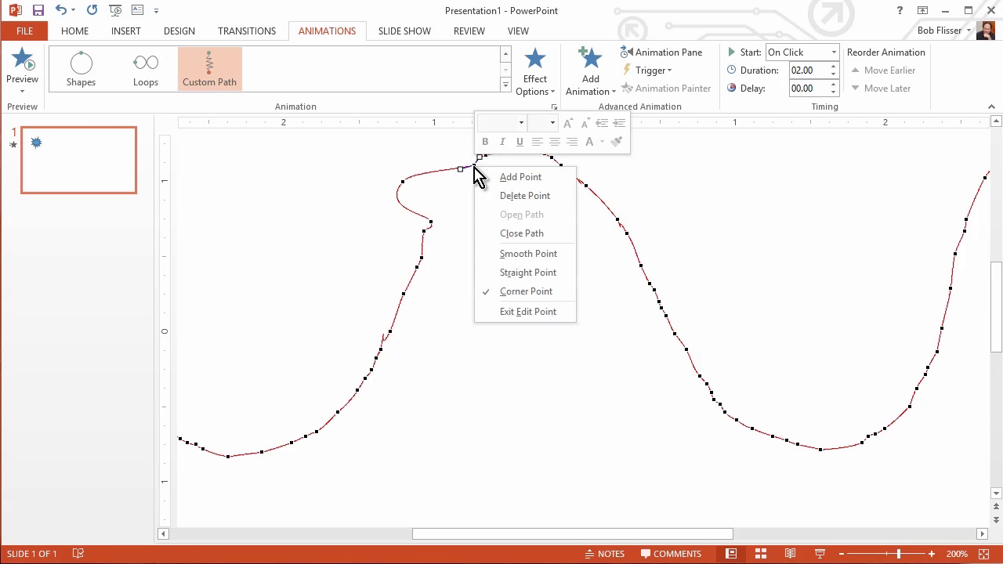
left_click(531, 197)
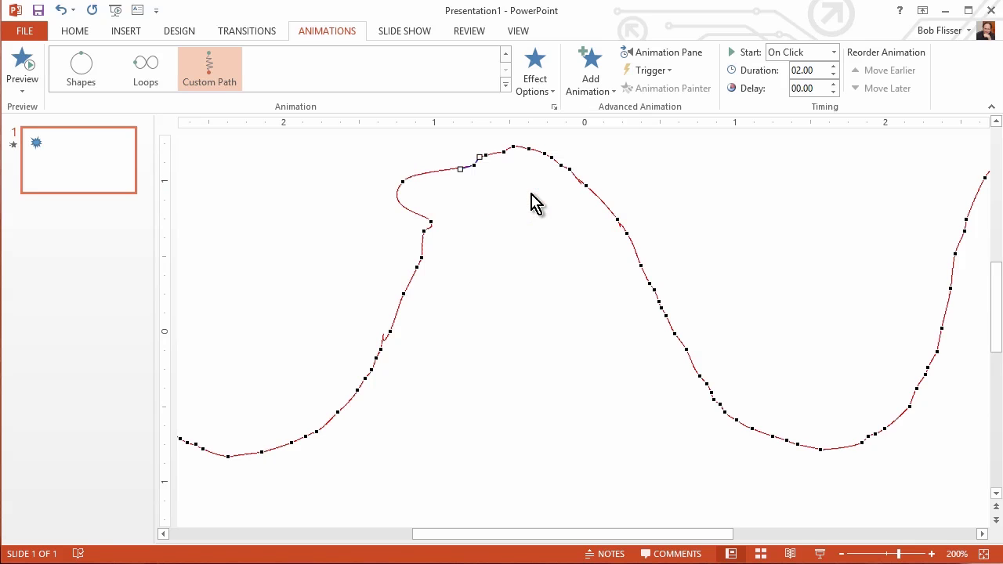
right_click(487, 153)
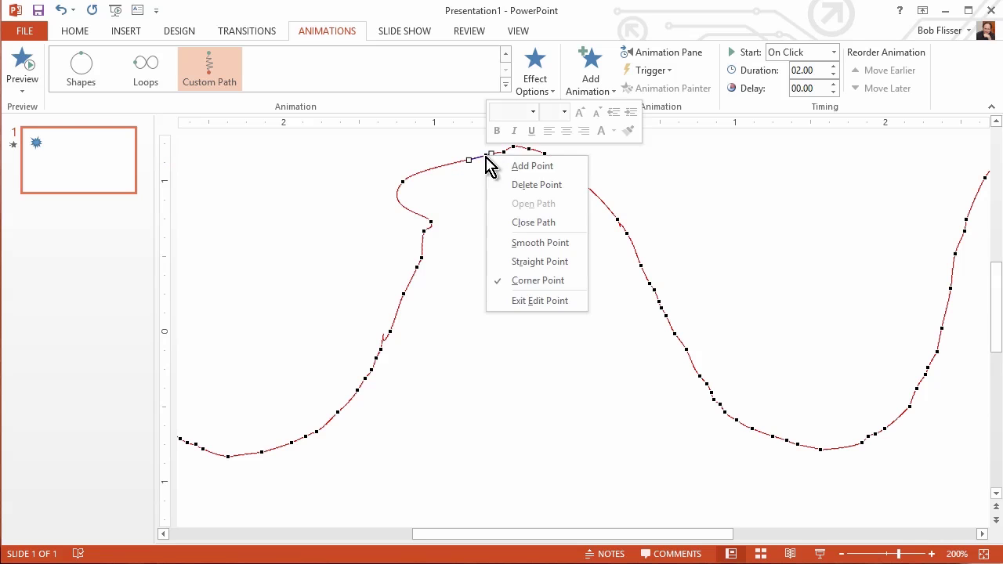
left_click(531, 189)
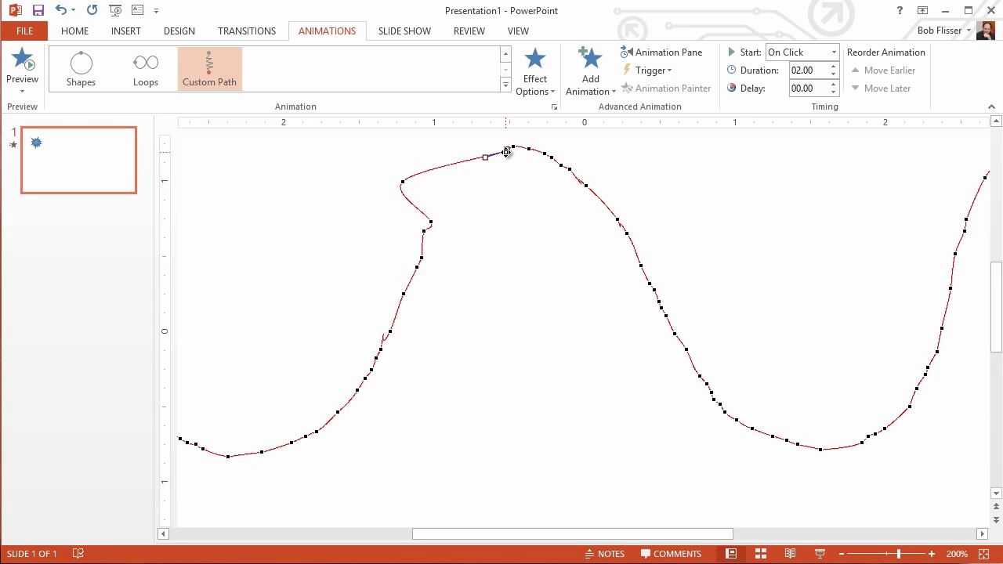
right_click(507, 150)
left_click(552, 188)
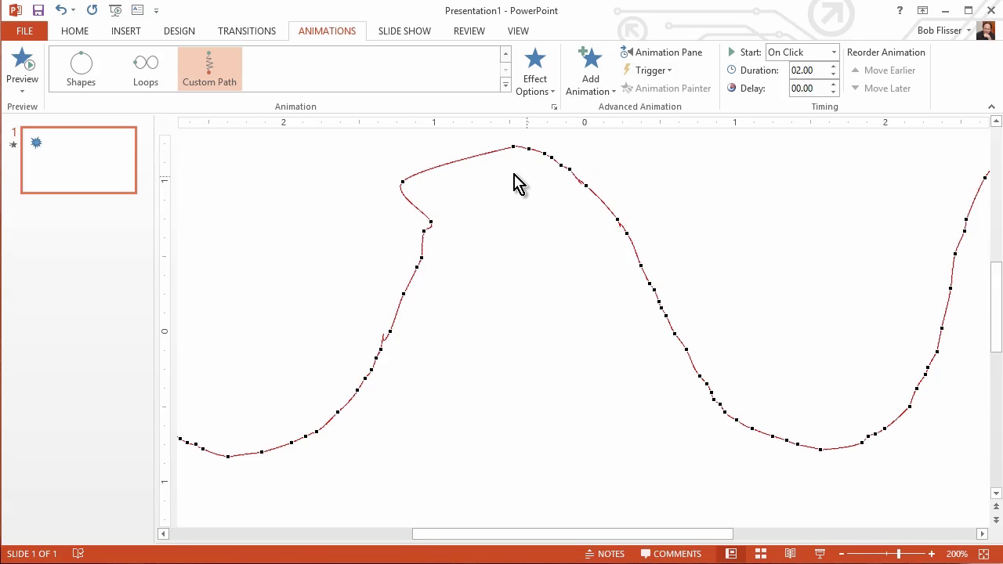
left_click(462, 160)
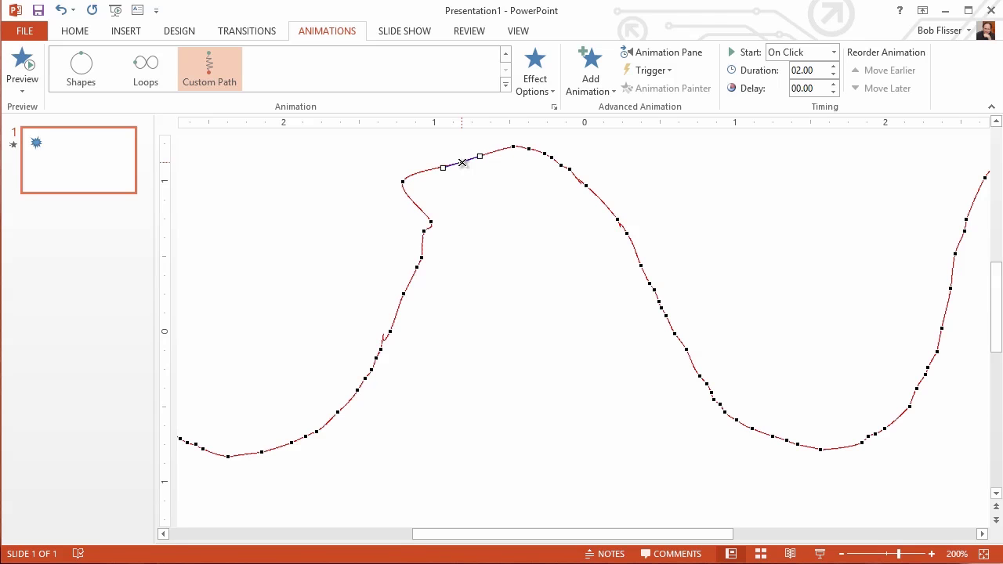
left_click(462, 162, "ctrl")
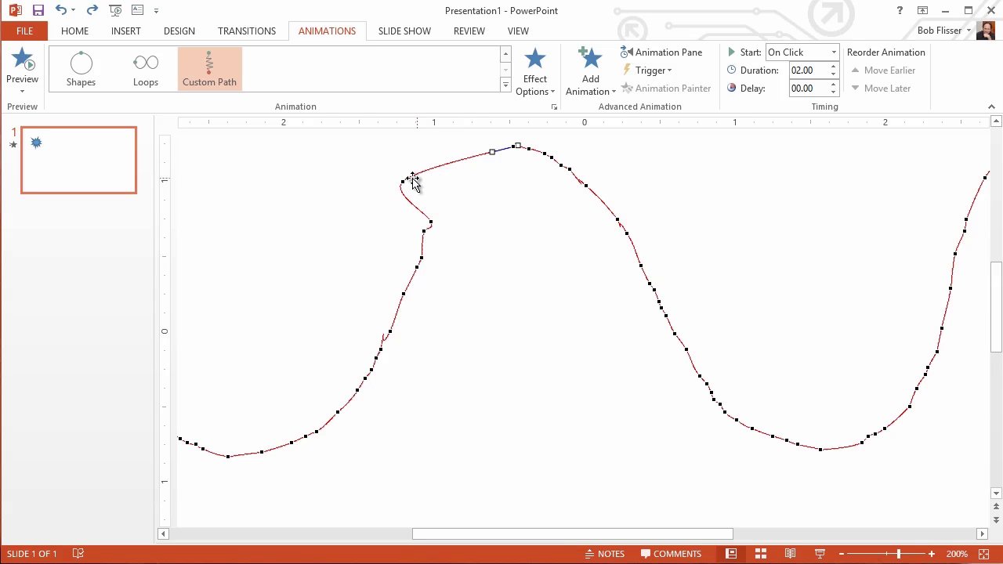
Pull the hook vertex toward the crest and reshape its upper and lower Bézier handles
left_click_drag(403, 181, 372, 193)
scroll(513, 224, "up", 2)
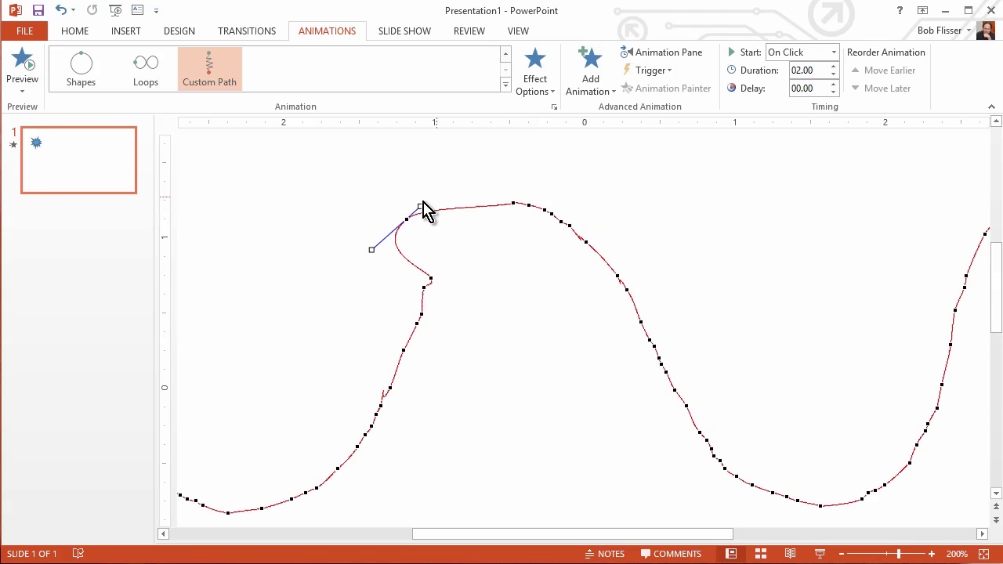
left_click_drag(421, 206, 393, 169)
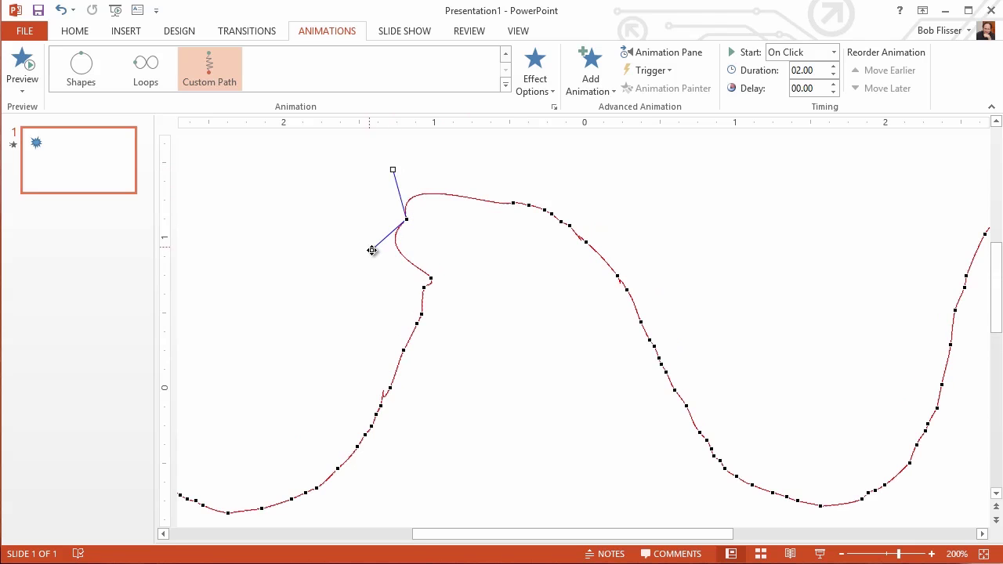
left_click_drag(372, 249, 336, 225)
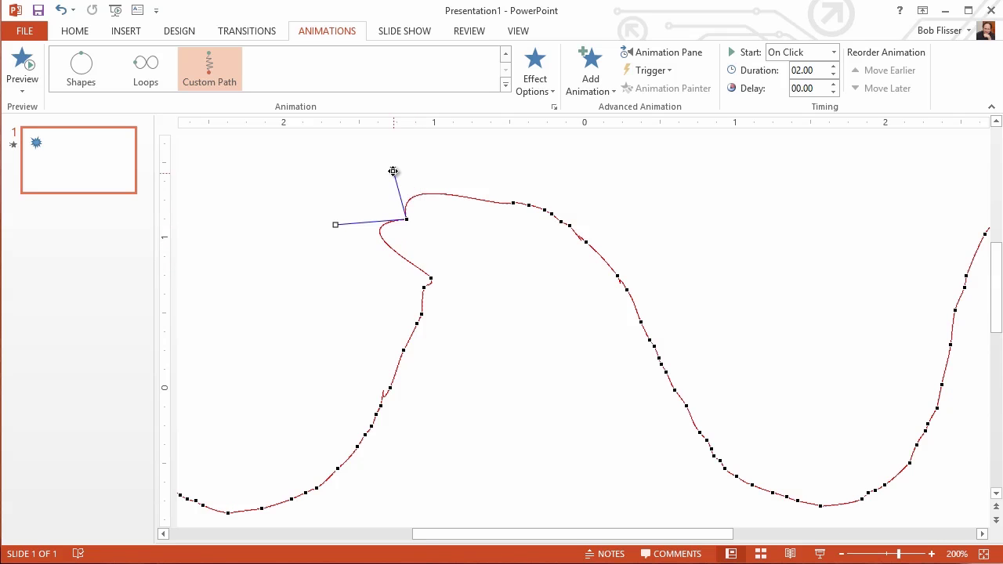
left_click_drag(393, 170, 446, 140)
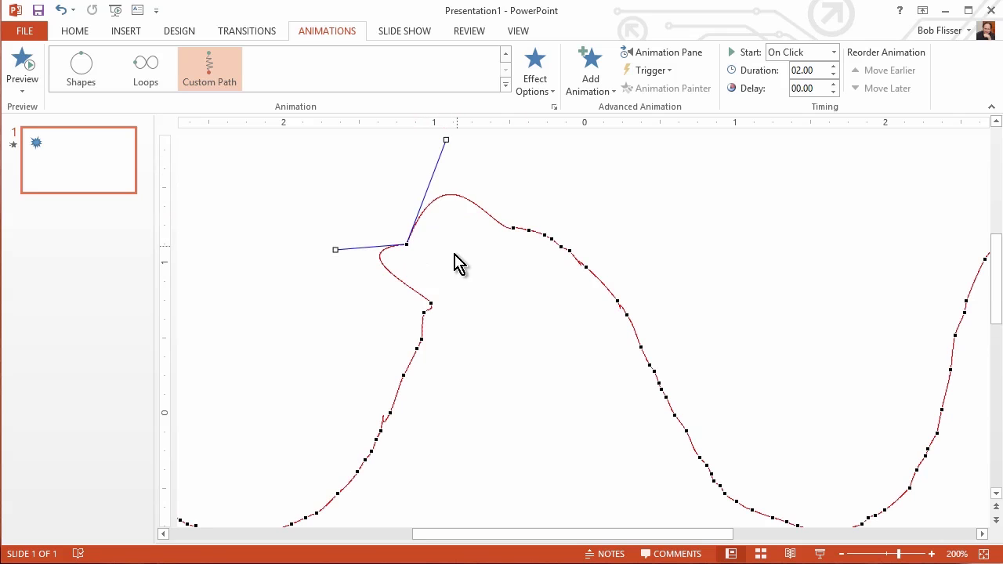
Make the hook vertex a Smooth Point and rotate its handles into a rounded, wave-like curl
right_click(407, 245)
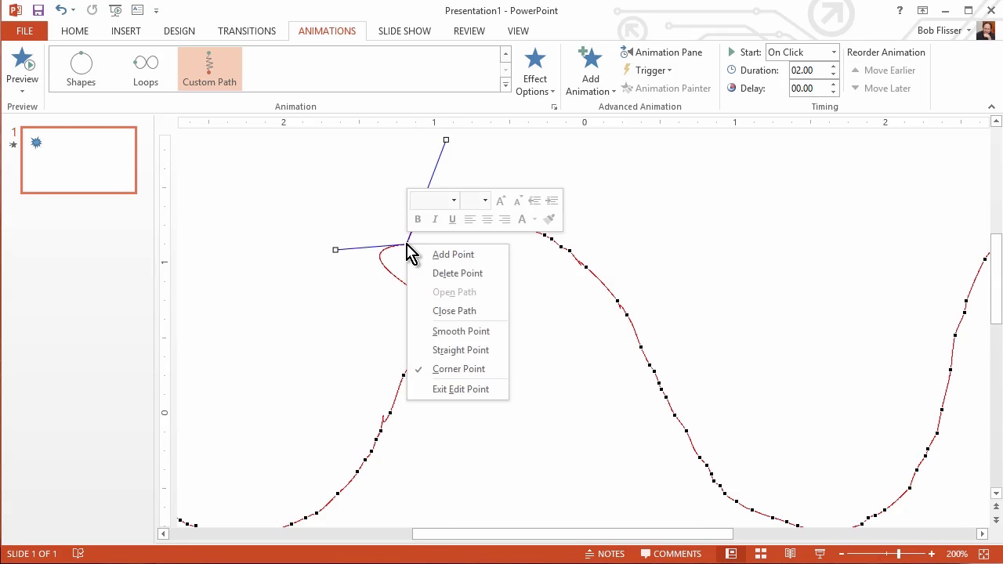
left_click(484, 332)
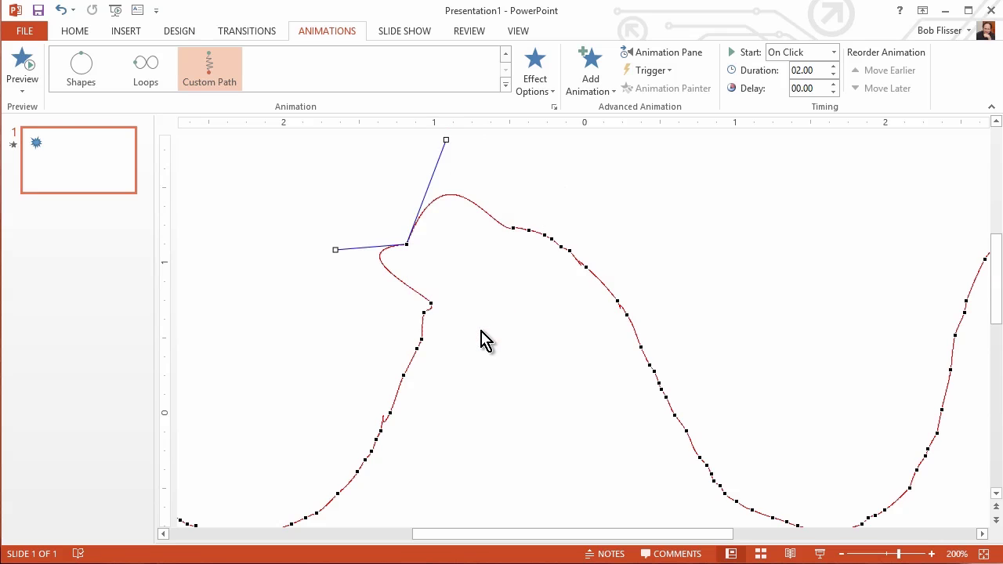
left_click_drag(366, 348, 347, 292)
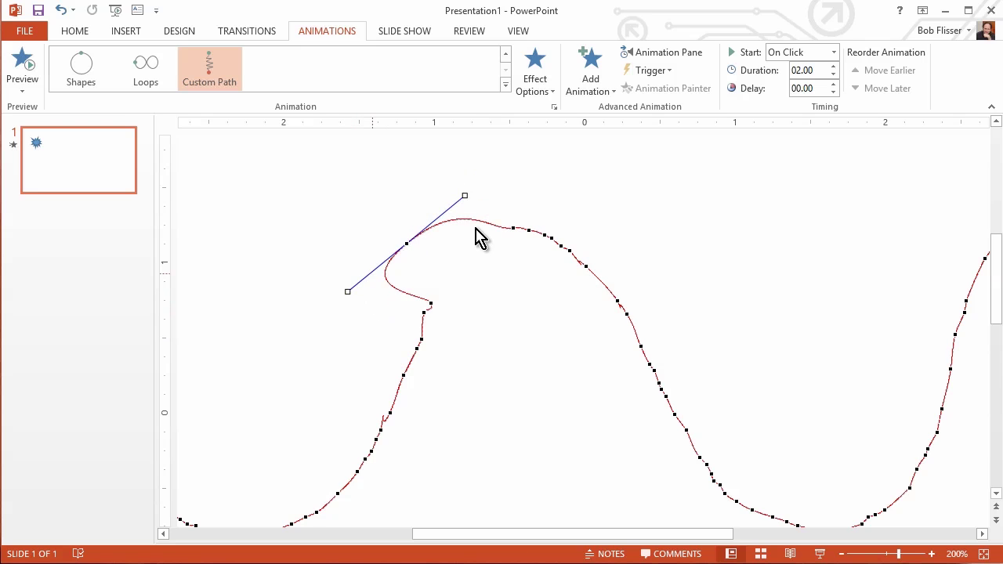
mouse_move(465, 198)
left_mouse_down()
mouse_move(476, 201)
mouse_move(445, 184)
mouse_move(461, 194)
left_mouse_up()
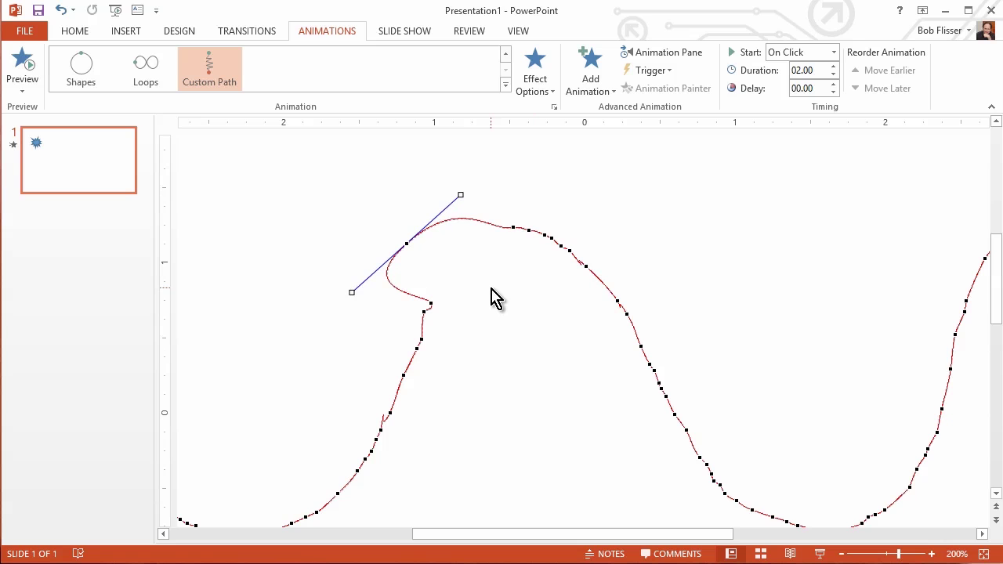
scroll(494, 300, "down", 4)
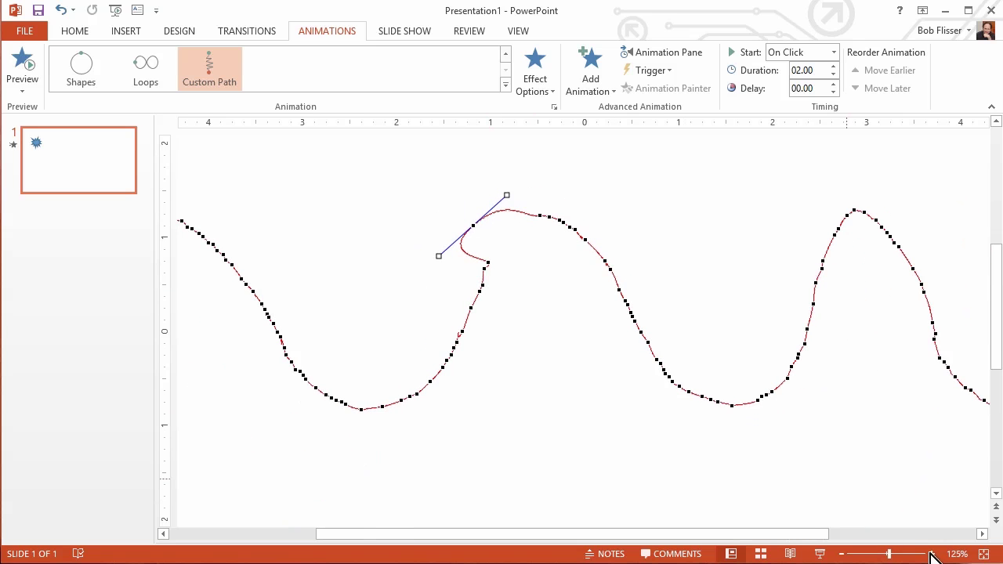
Fit the slide, raise the middle crest point, delete the three kink points, and preview the animation
left_click(984, 555)
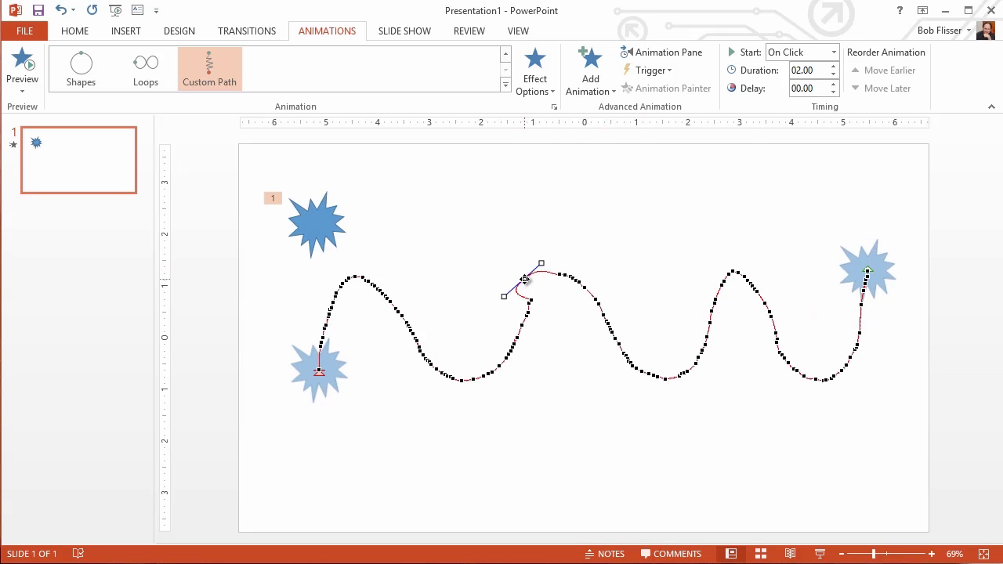
left_click_drag(522, 276, 600, 249)
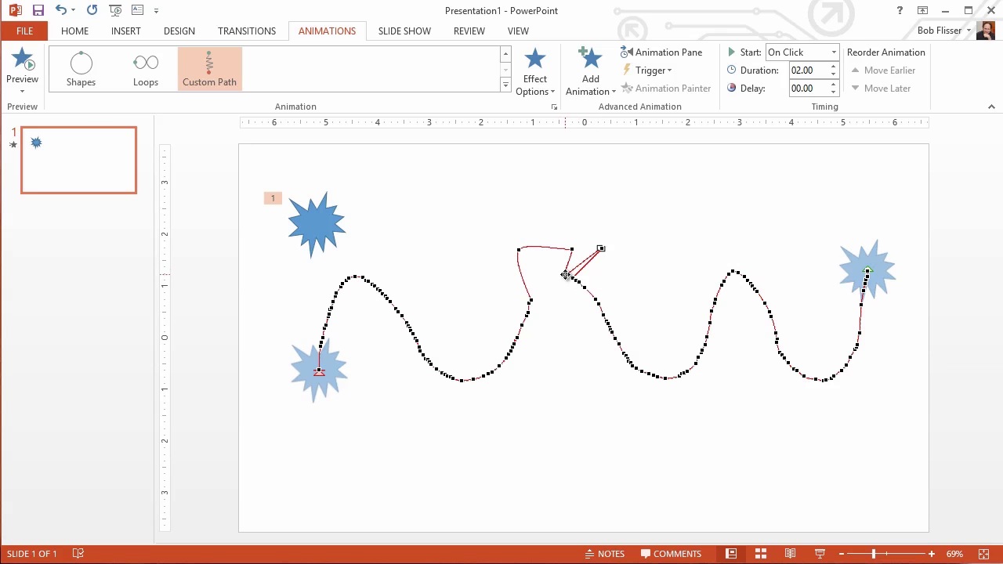
right_click(566, 274)
left_click(597, 296)
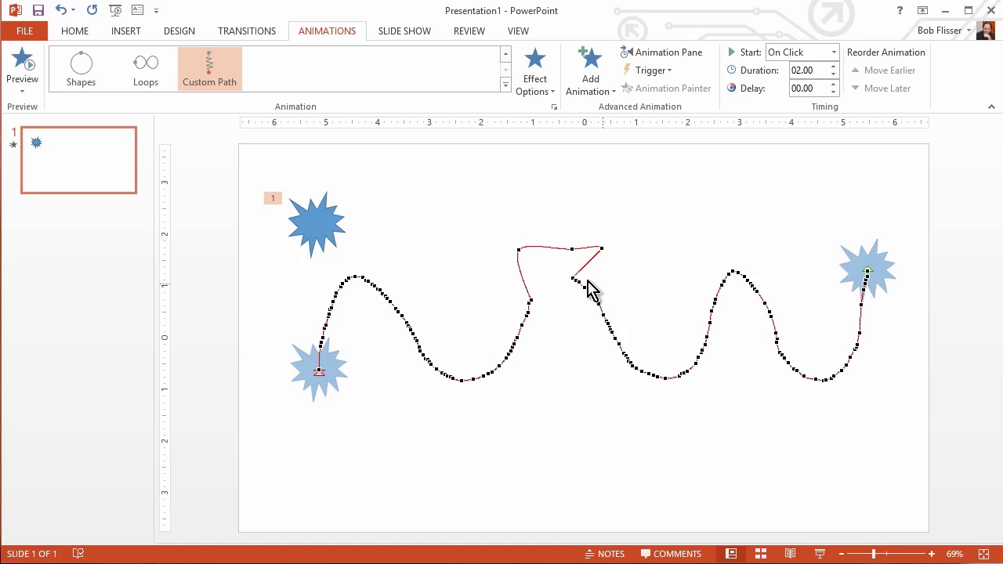
right_click(574, 279)
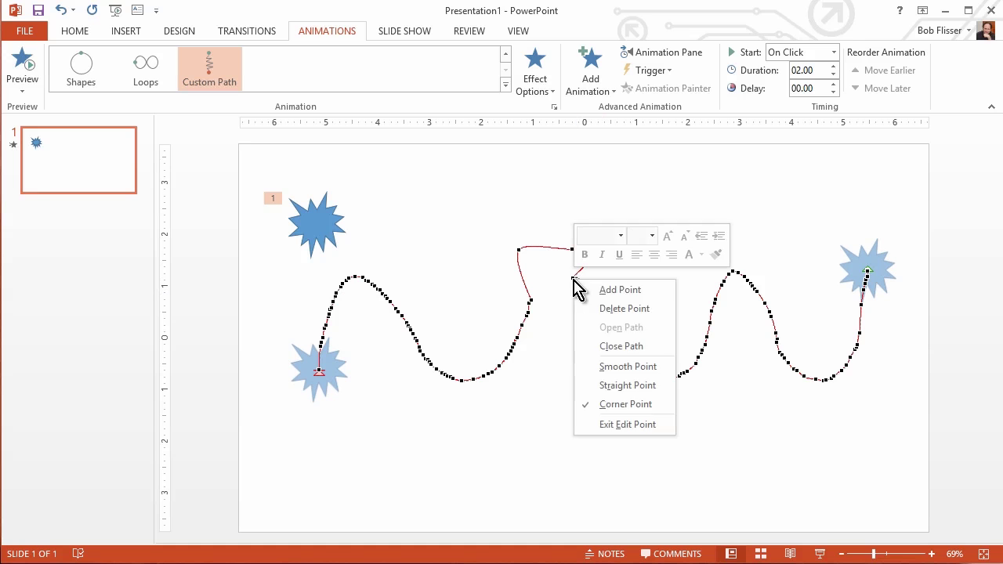
left_click(616, 309)
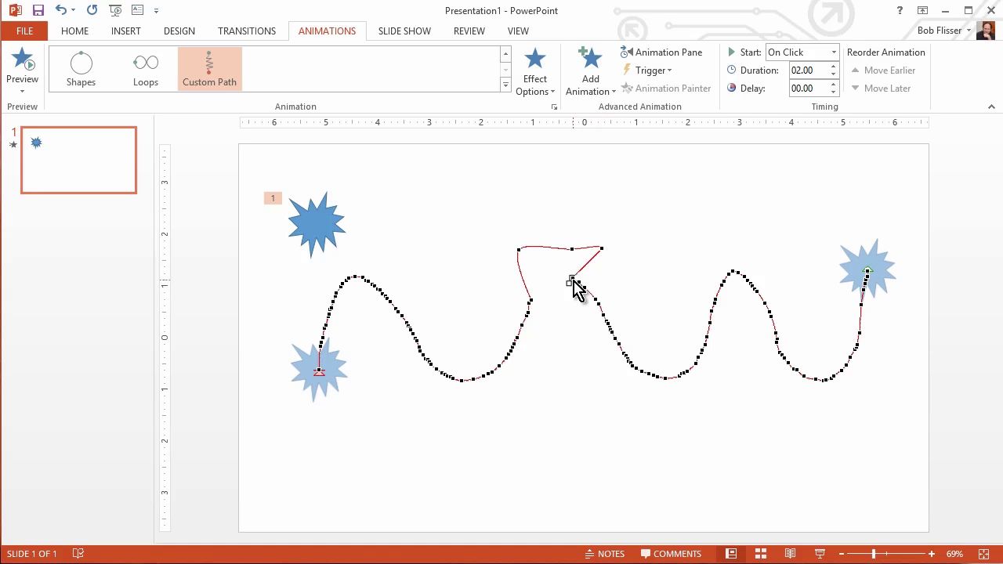
right_click(573, 280)
left_click(619, 307)
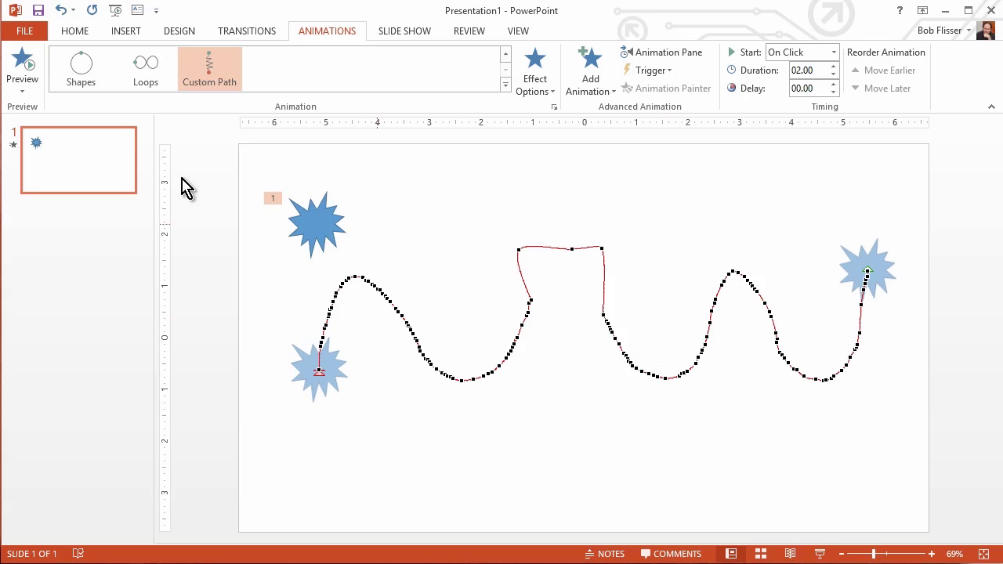
left_click(27, 68)
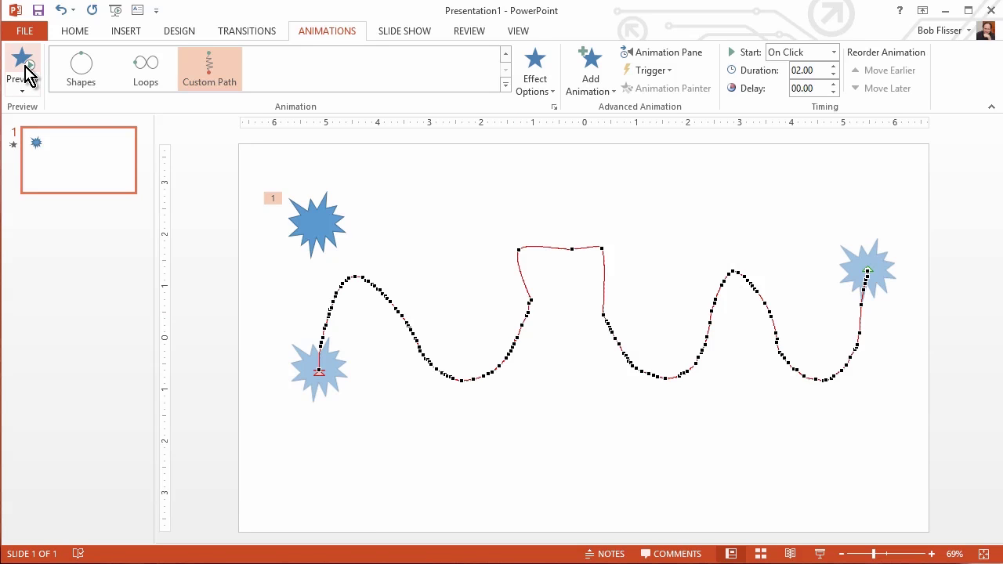
Deselect the motion path and select the blue starburst shape
left_click(454, 476)
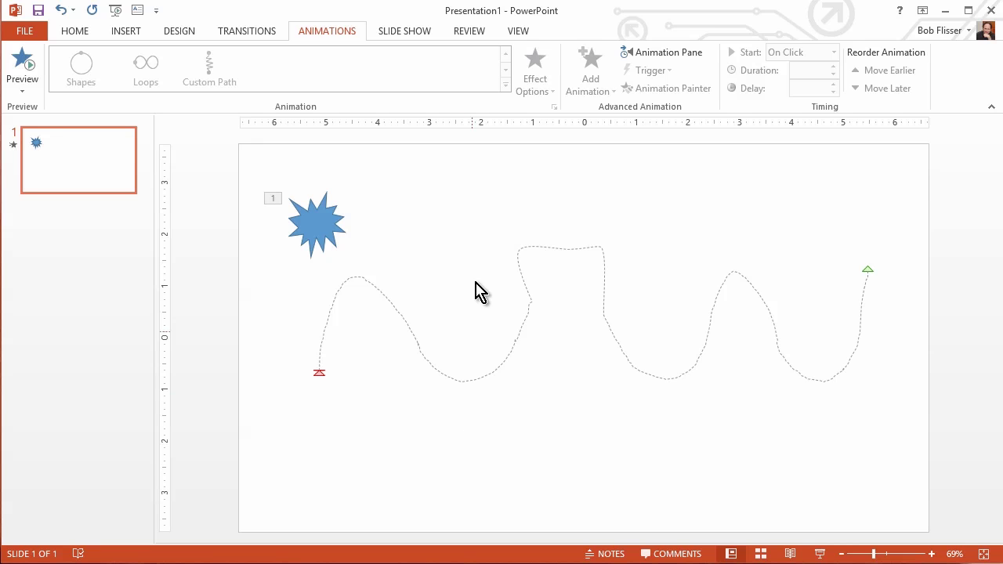
left_click(311, 220)
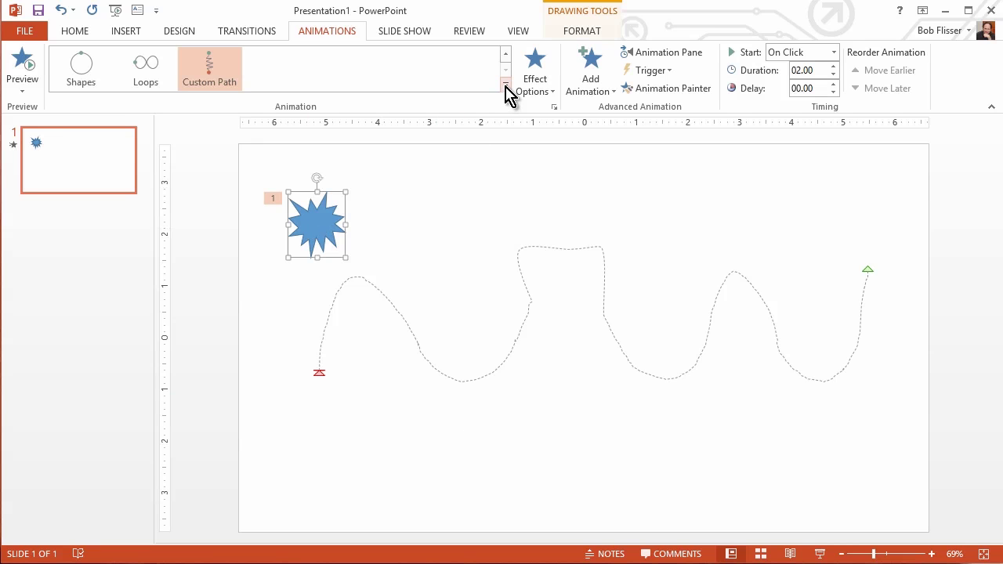